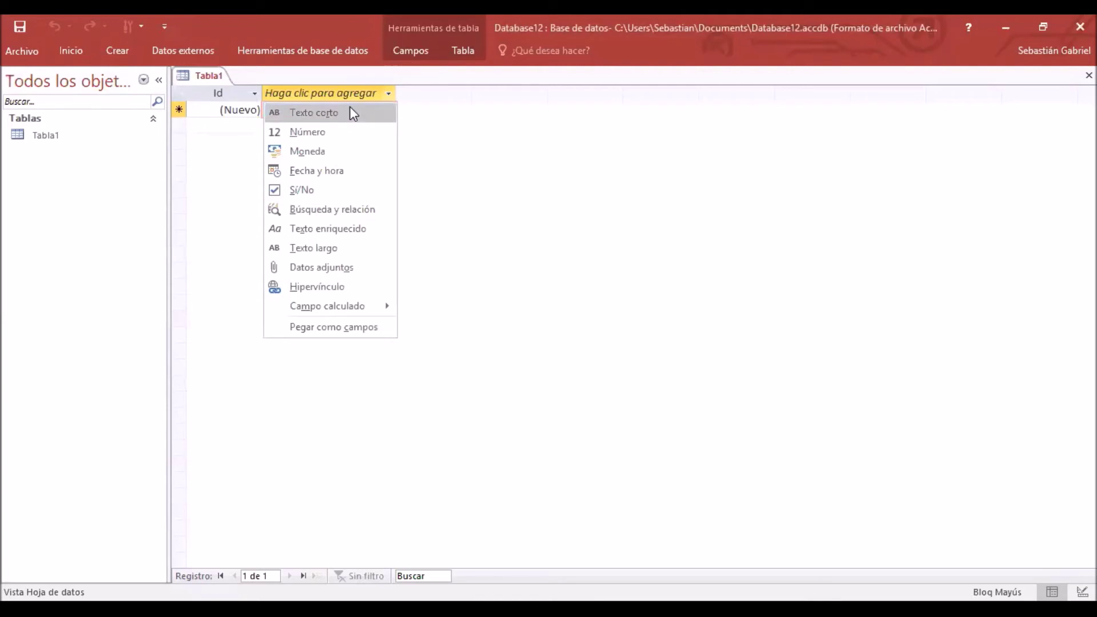
Add a short-text field PRODUCTOS EN VENTA and a number field PRECIO to Tabla1
left_click(350, 108)
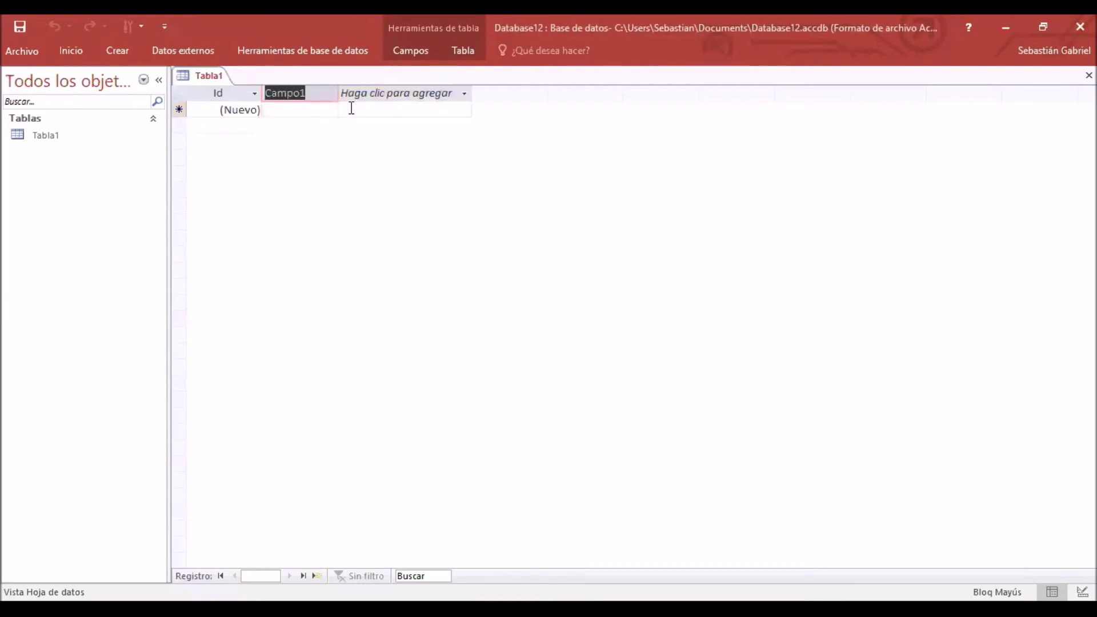
type("PRO")
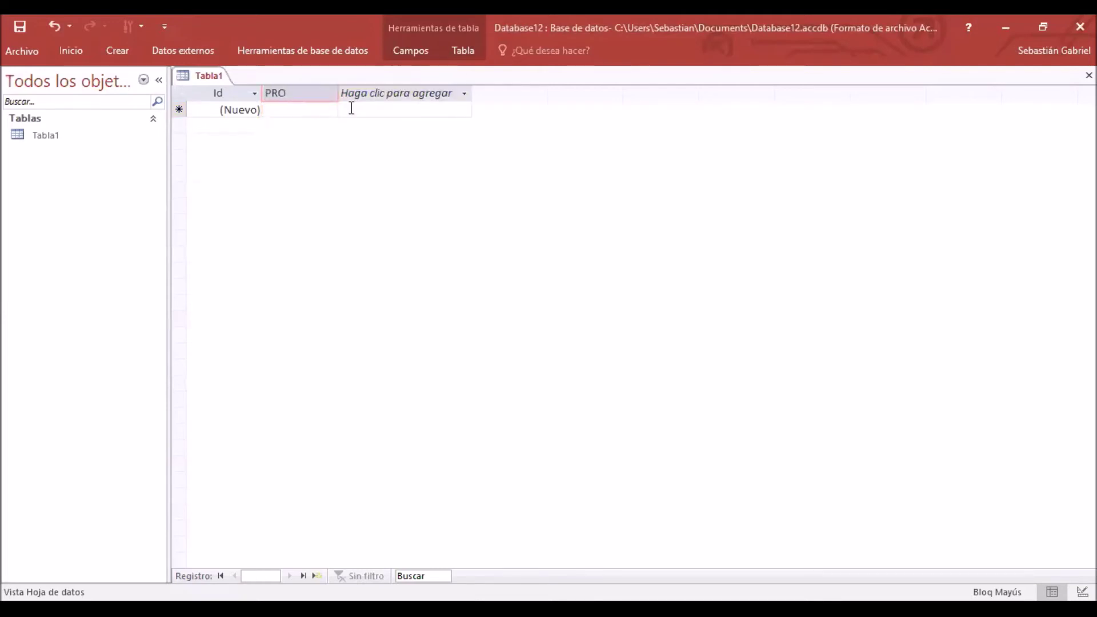
type("DUCTOS EN VENTA")
key("Return")
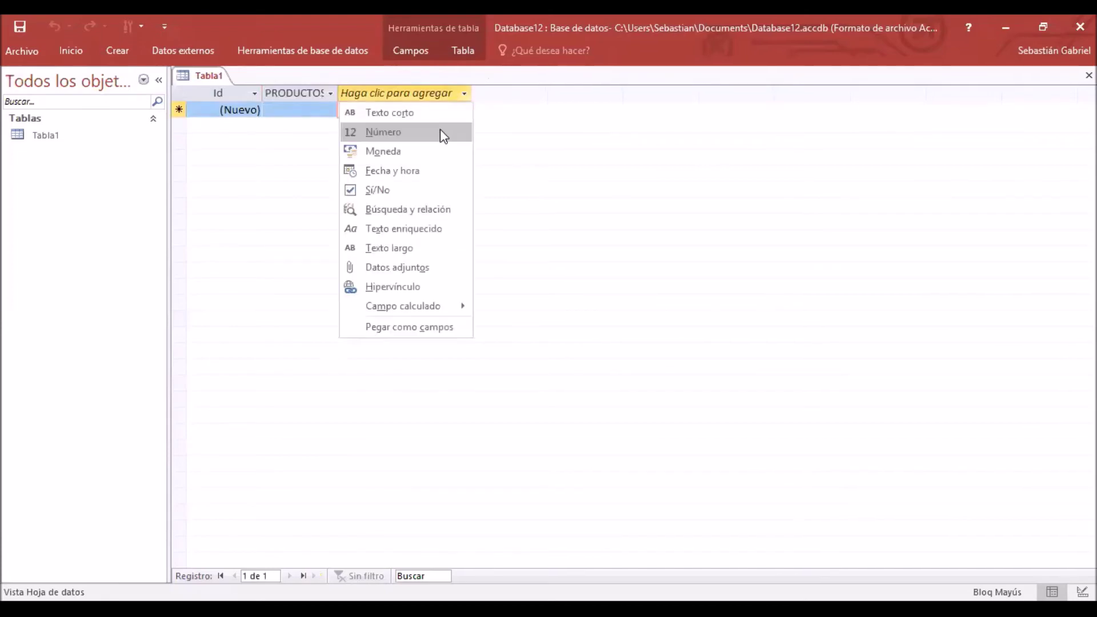
left_click(440, 131)
type("PRECIO")
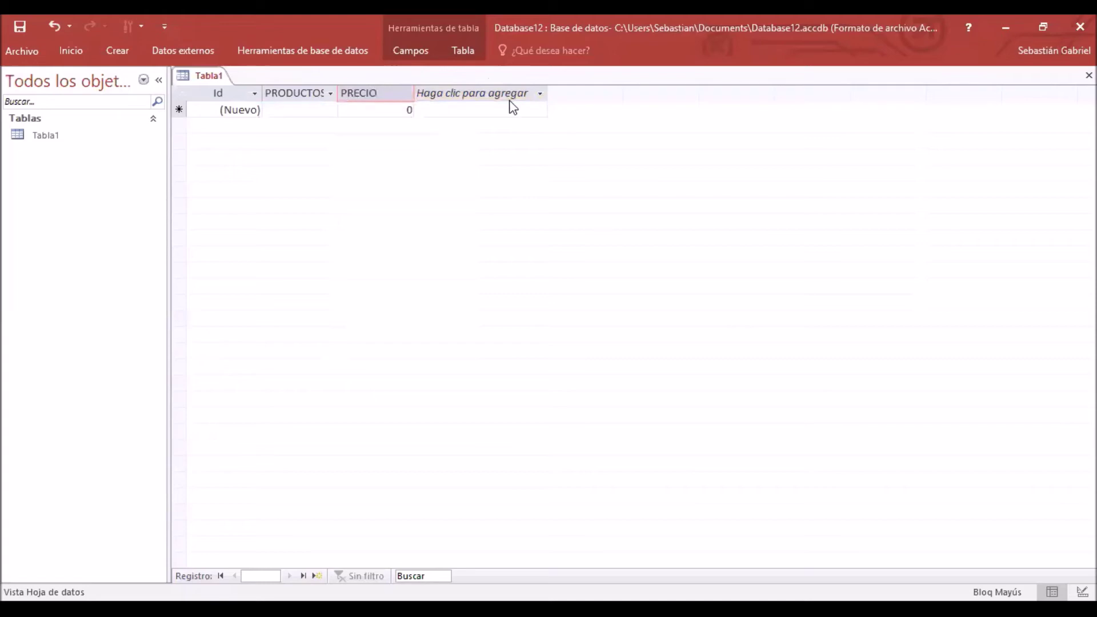
key("Return")
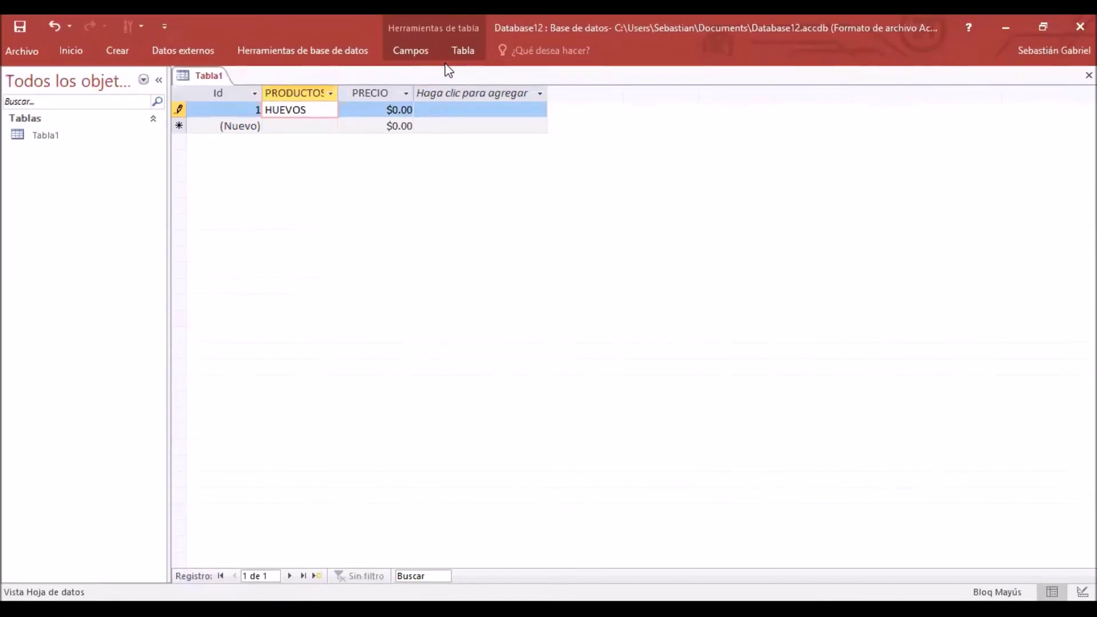
Enter LECHE and PAN as the second and third product records of Tabla1
left_click(322, 124)
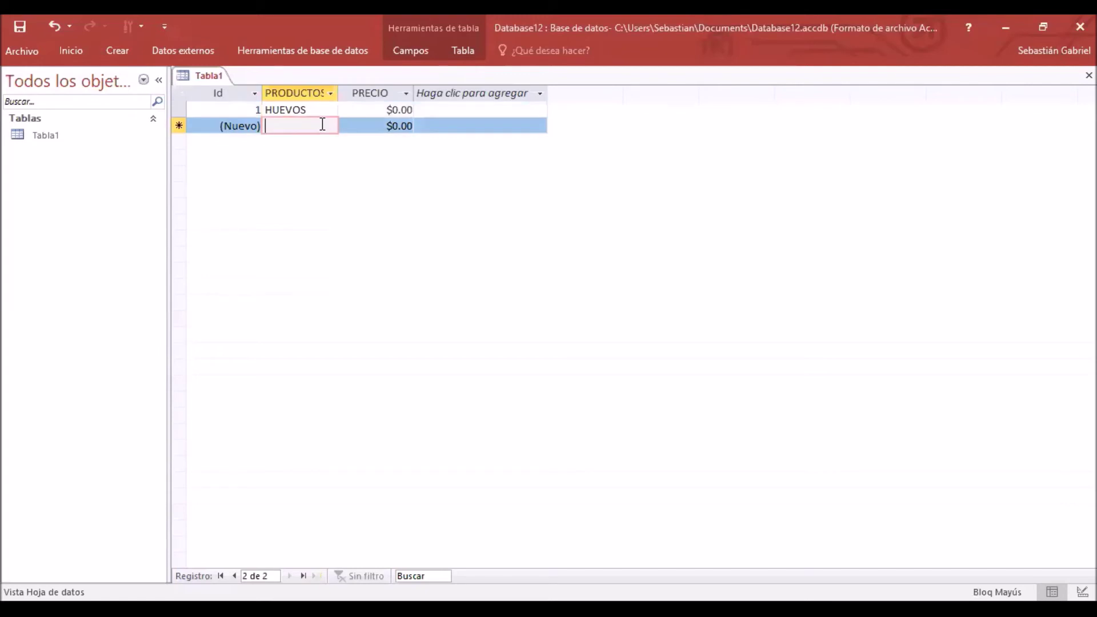
type("LECHE")
key("Down")
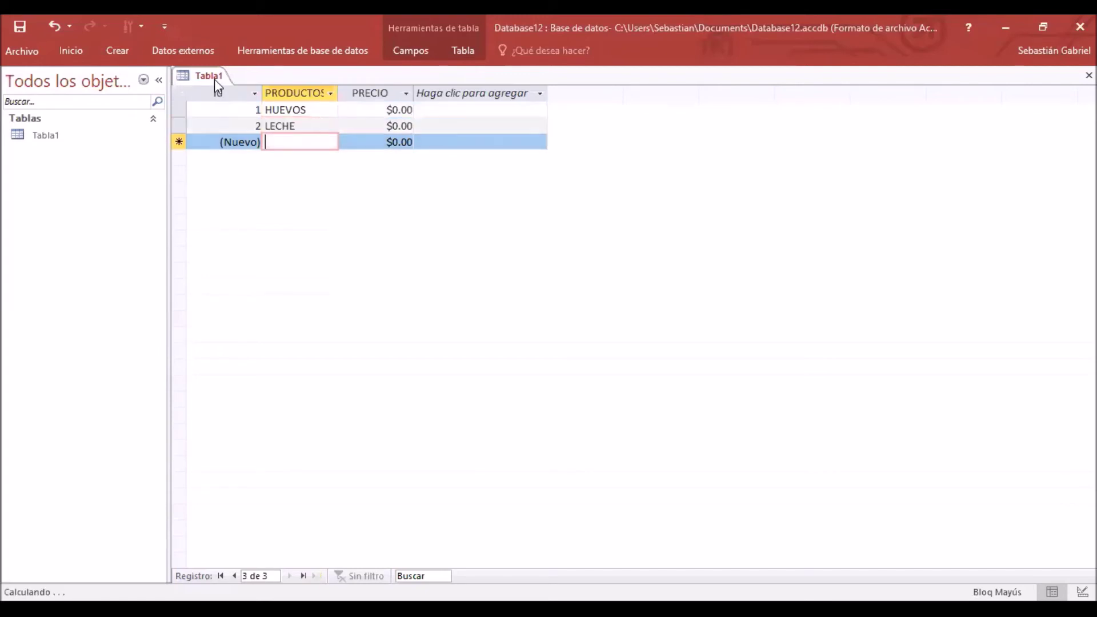
type("PAN")
key("Down")
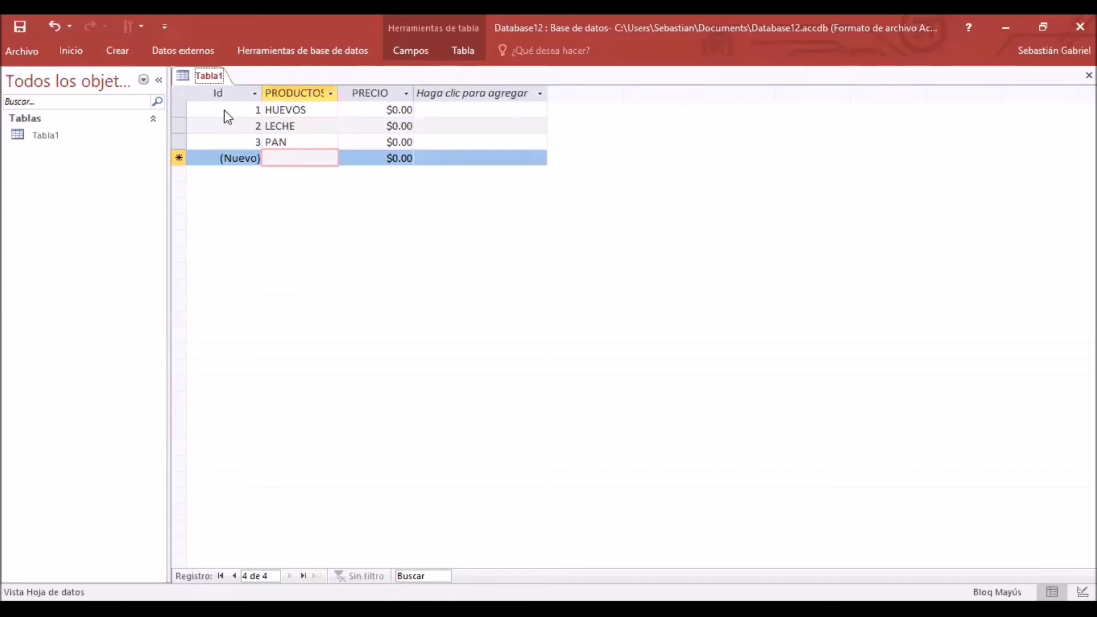
left_click(134, 55)
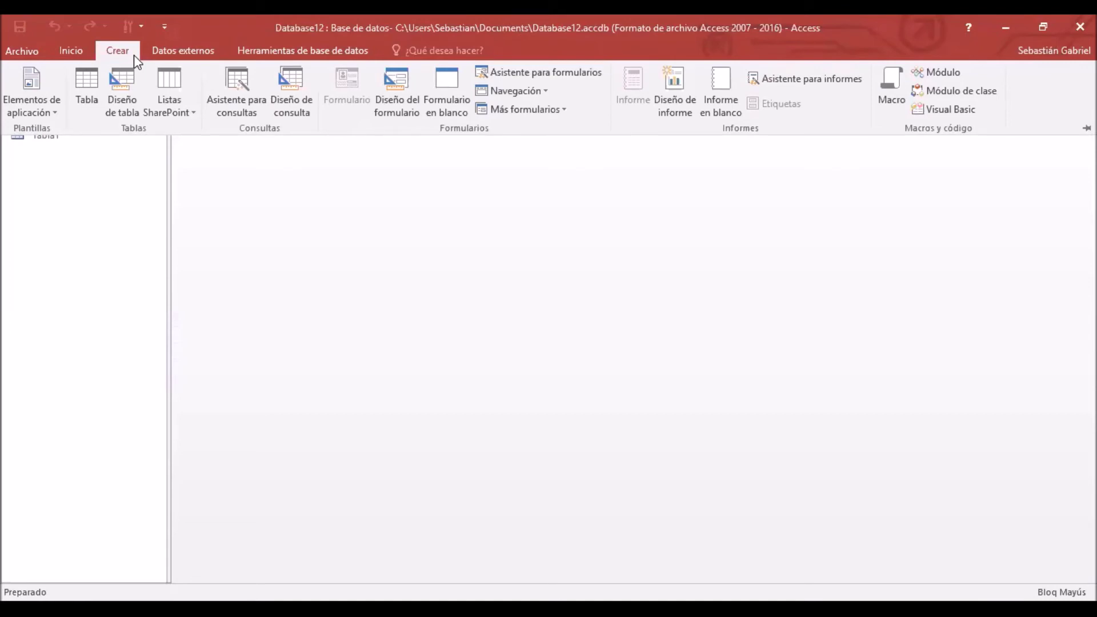
Create the blank form Formulario1 and switch it to design view
left_click(435, 93)
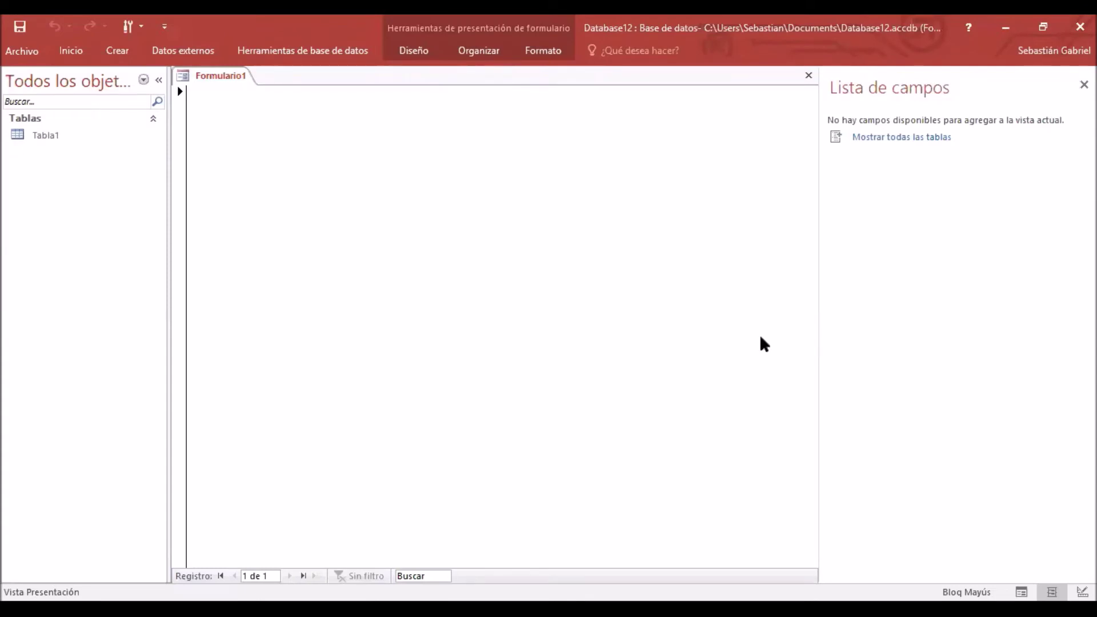
key("ctrl+period")
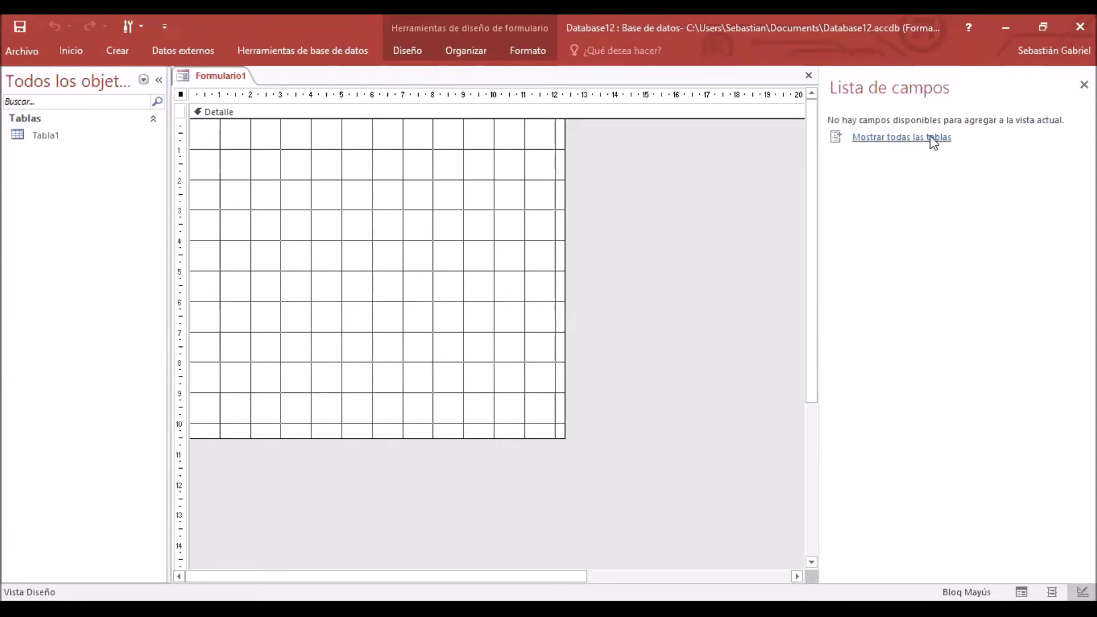
Drag the PRODUCTOS EN VENTA and PRECIO fields from Tabla1 onto the form, stacked
left_click(835, 137)
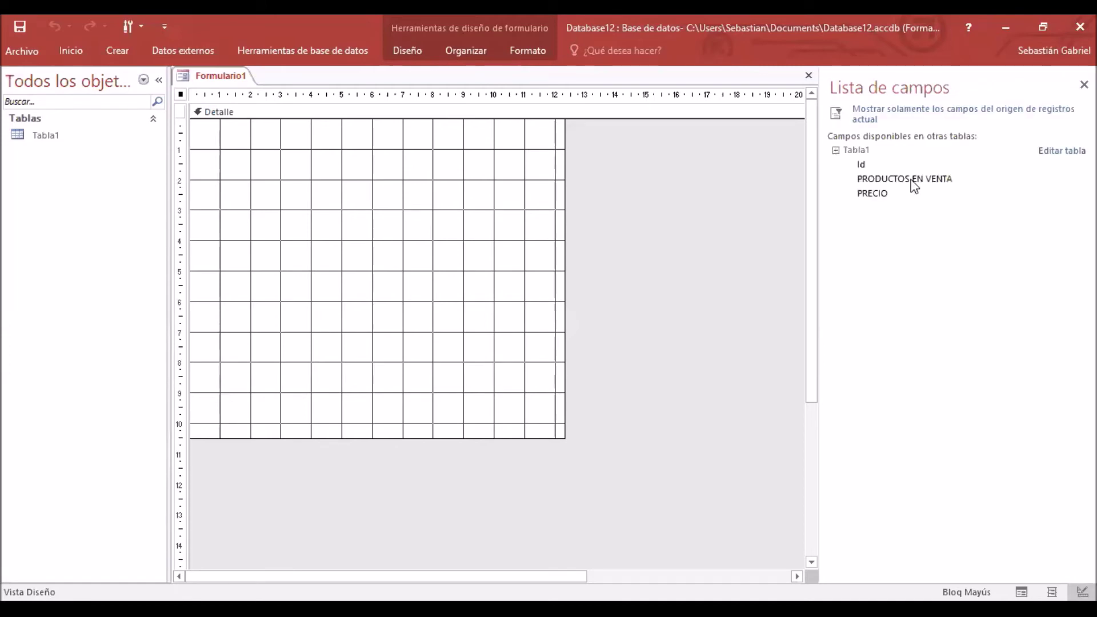
mouse_move(912, 183)
left_mouse_down()
mouse_move(313, 176)
mouse_move(916, 201)
left_mouse_up()
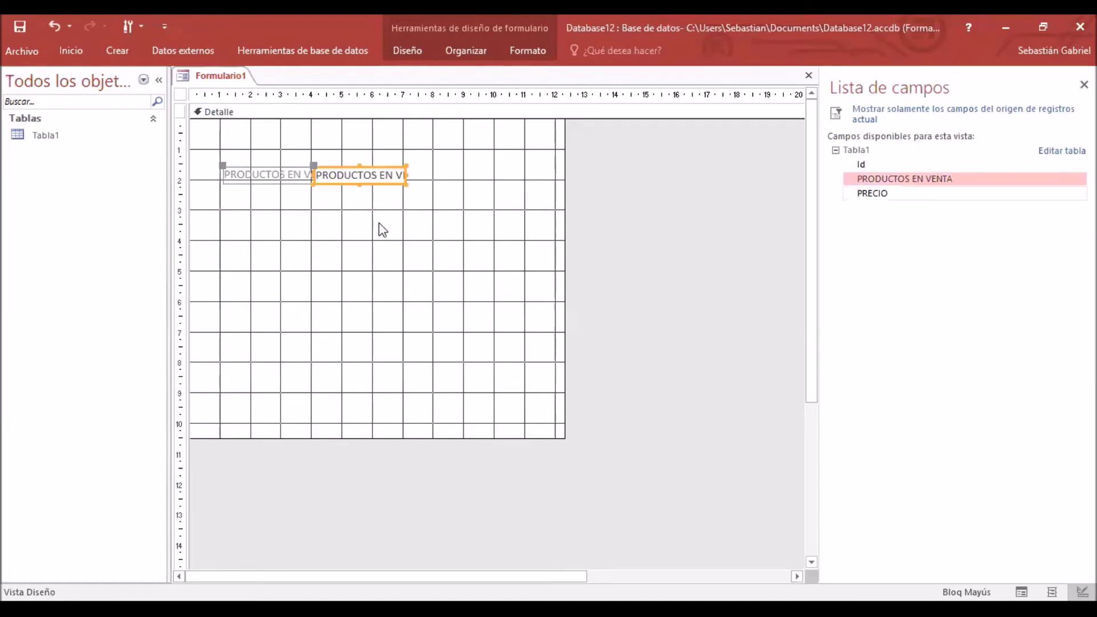
left_click_drag(961, 196, 378, 200)
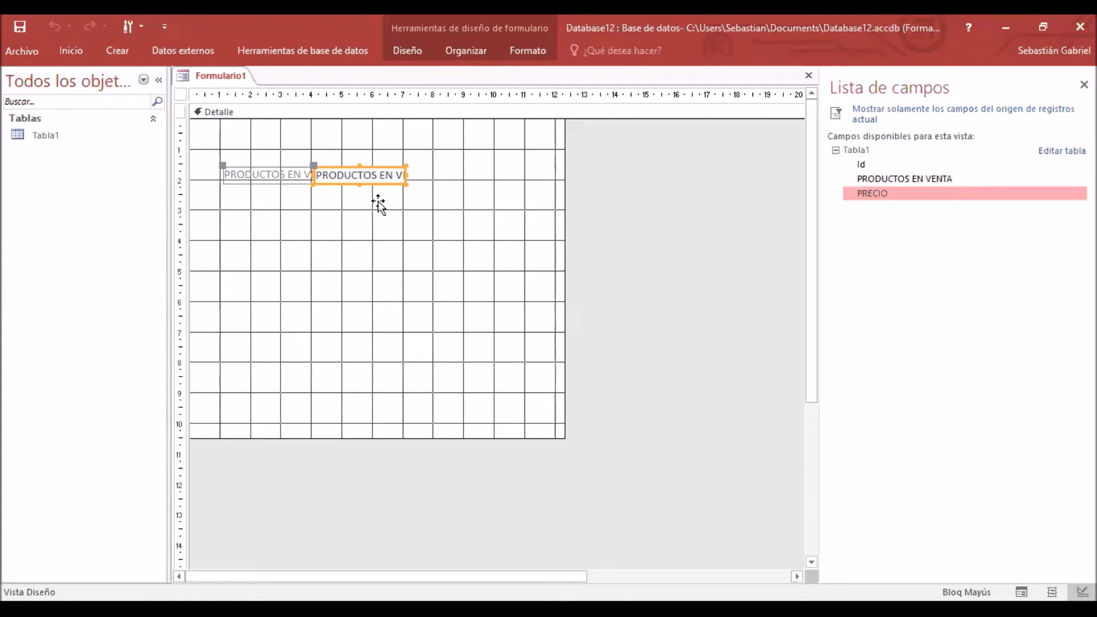
left_click_drag(241, 195, 244, 191)
Shift and widen the PRODUCTOS EN VENTA box so its label and name show fully
left_click(355, 173)
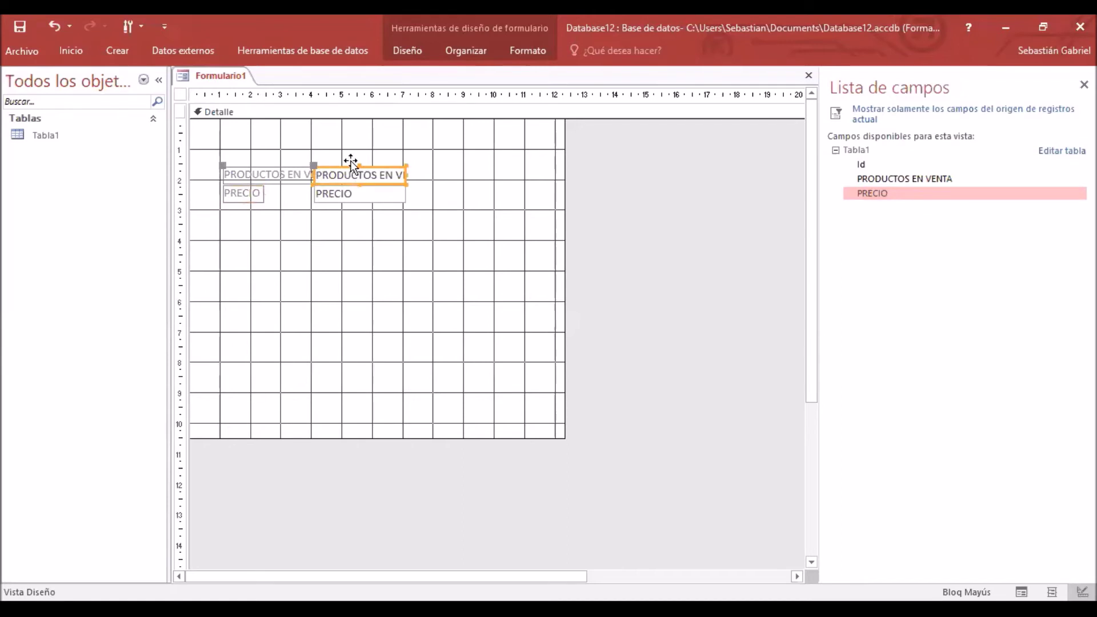
mouse_move(350, 162)
left_mouse_down()
mouse_move(387, 160)
mouse_move(331, 165)
left_mouse_up()
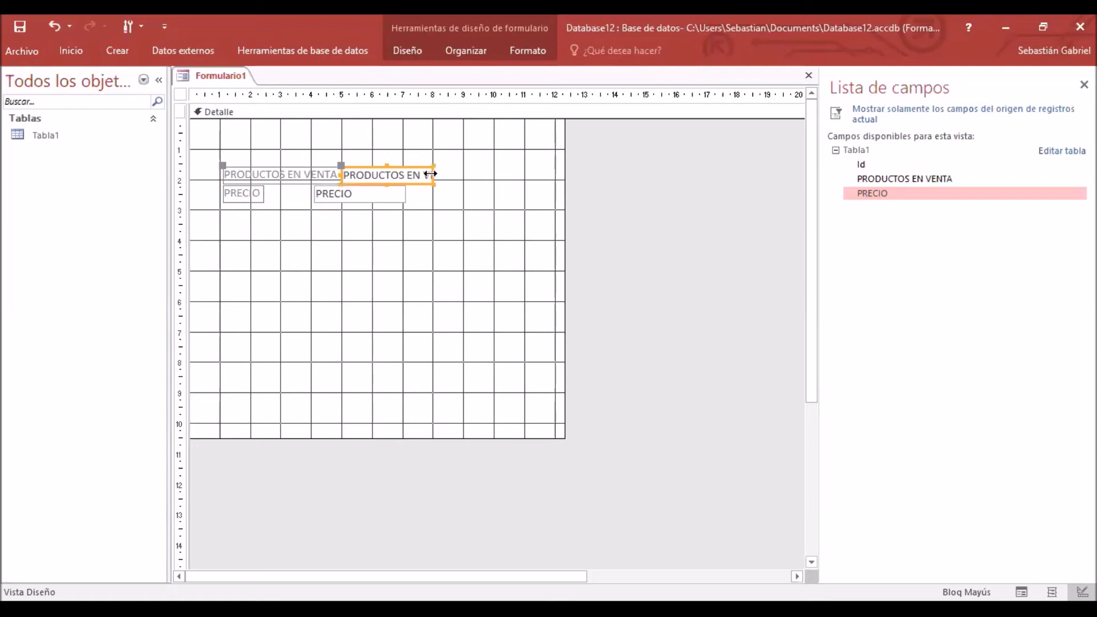
left_click_drag(430, 173, 487, 174)
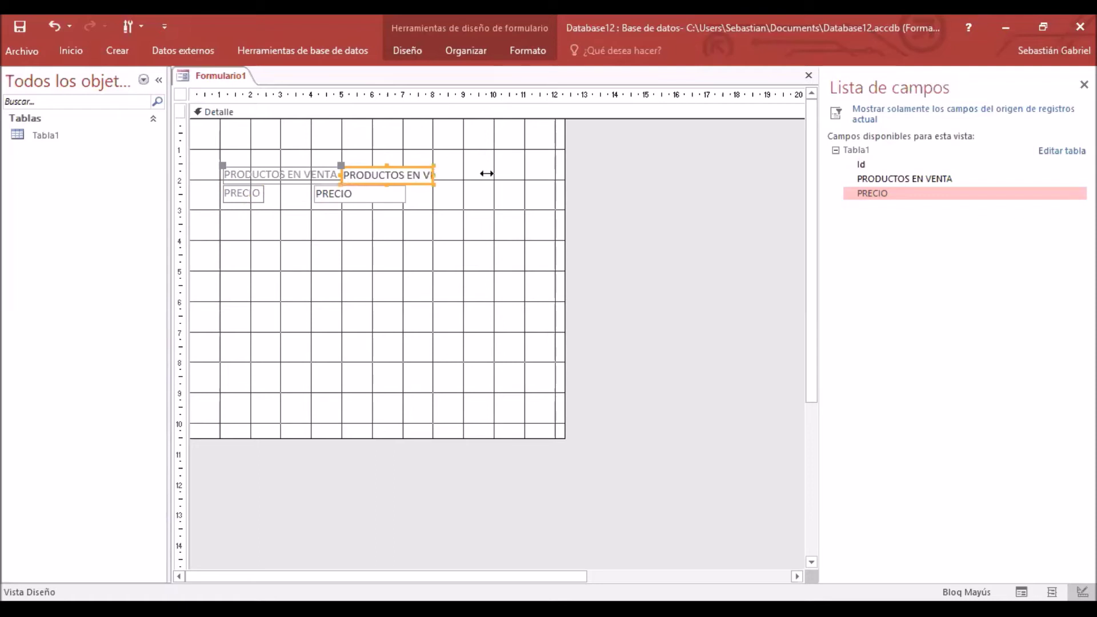
left_click(349, 199)
left_click(388, 258)
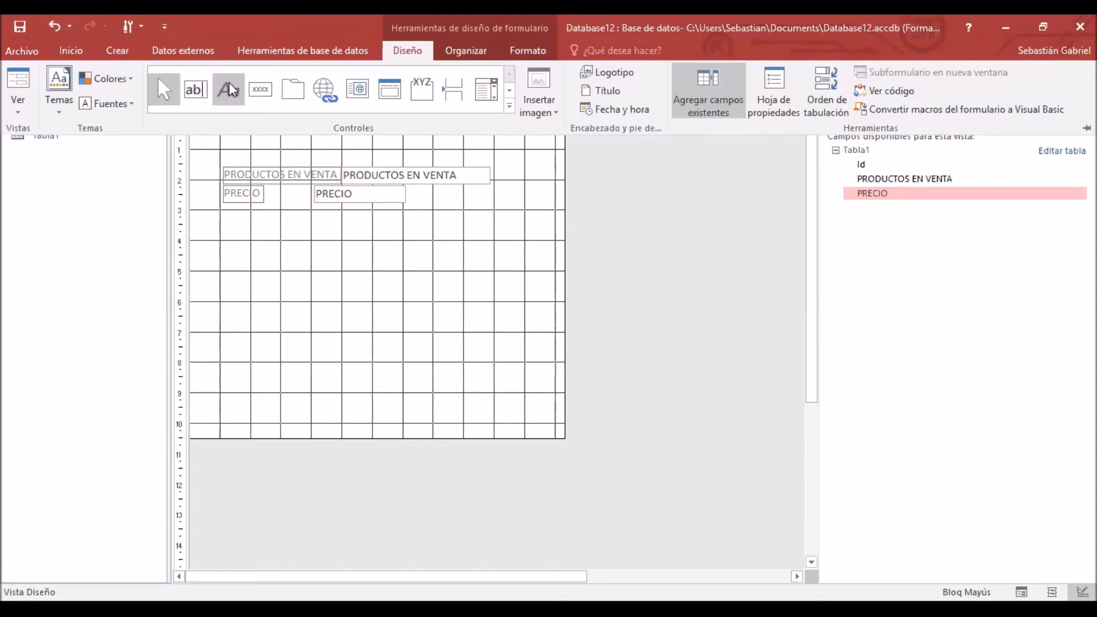
Draw a button below the price field and choose Generar evento for it
left_click(270, 93)
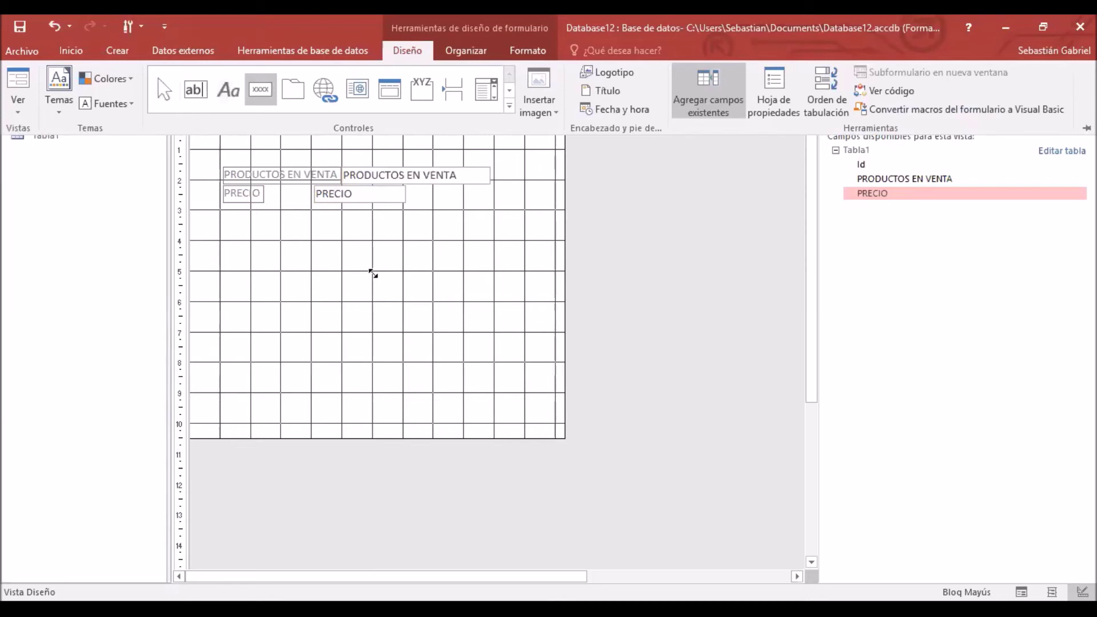
left_click(372, 274)
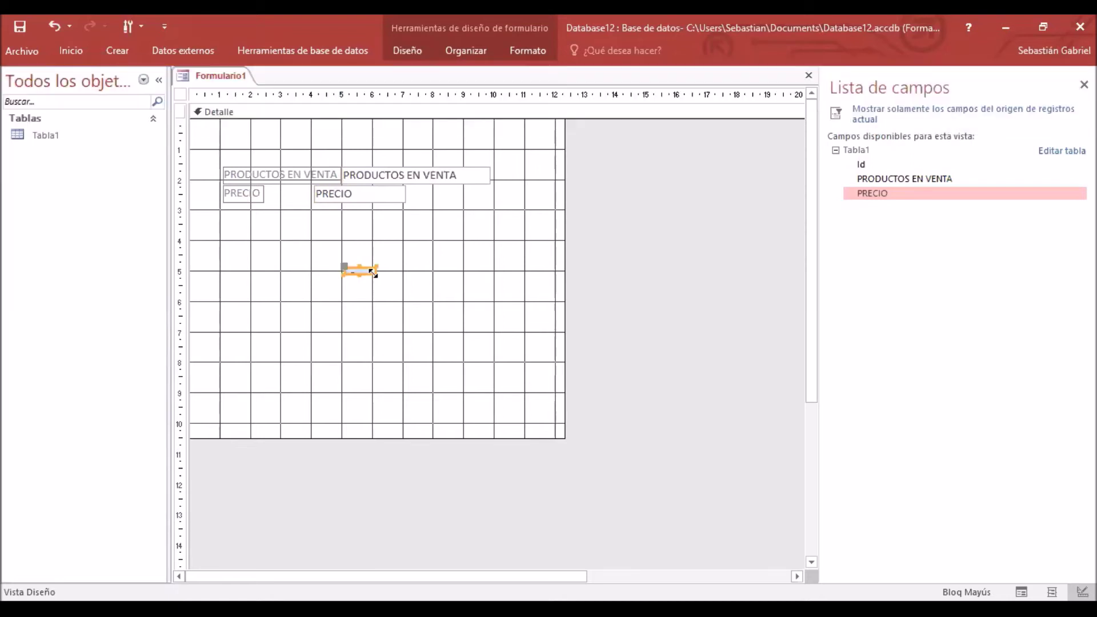
right_click(443, 118)
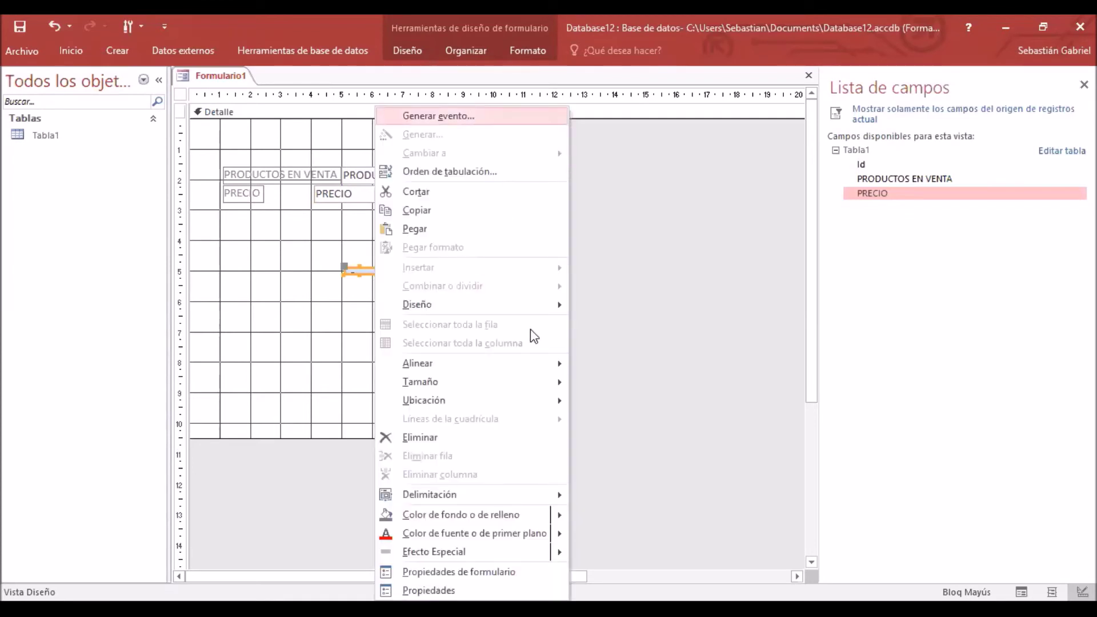
key("Return")
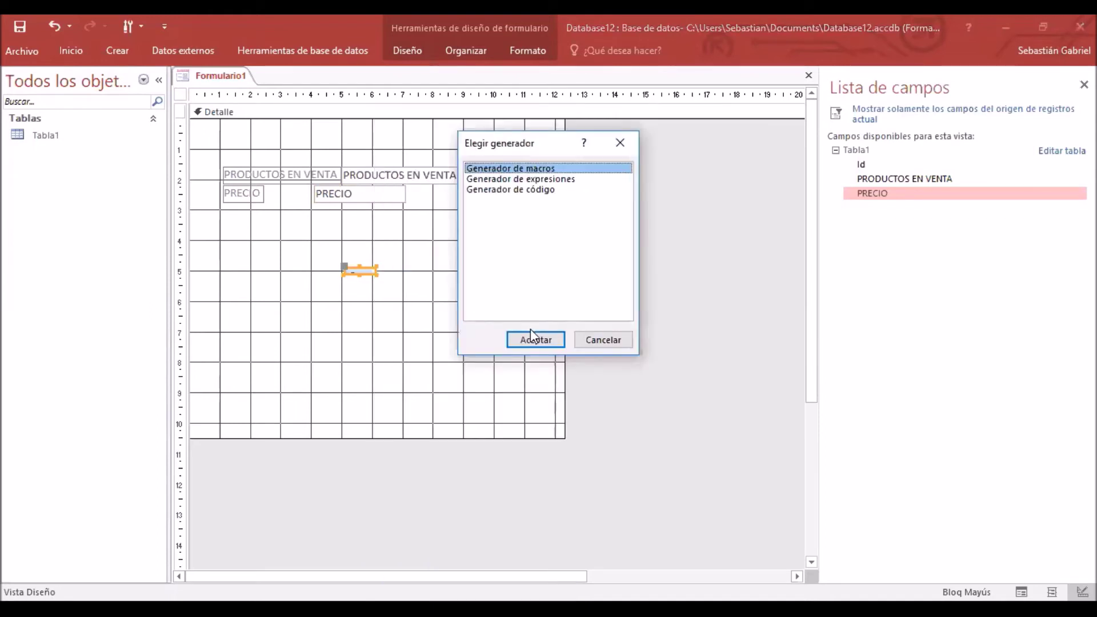
Pick the macro builder for Comando2's click event and insert a DesplazarseA action
left_click(526, 341)
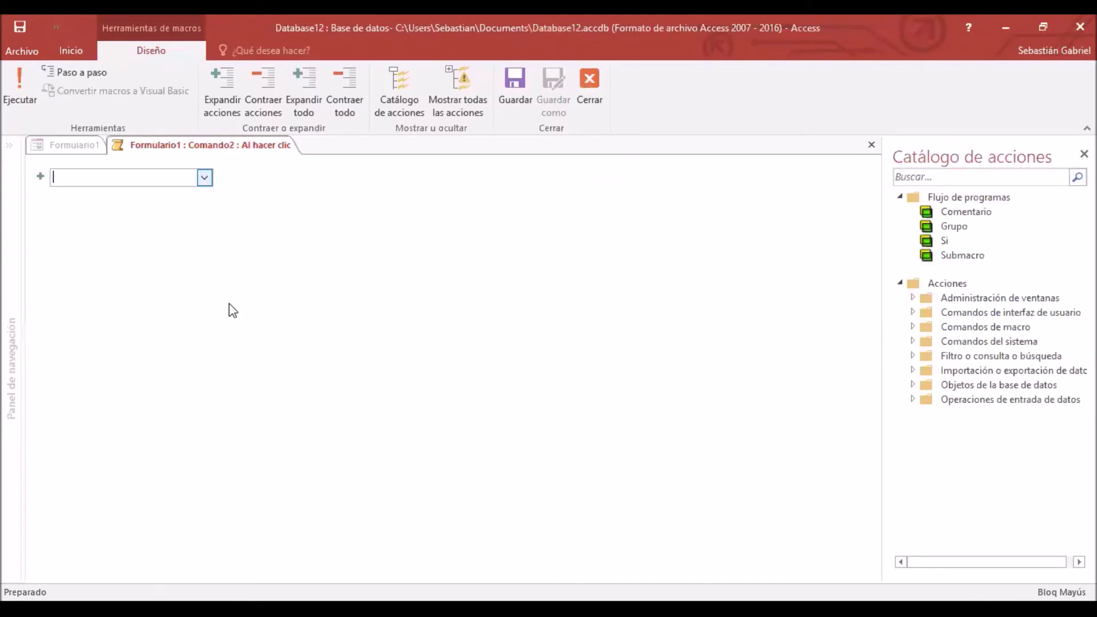
key("alt+Down")
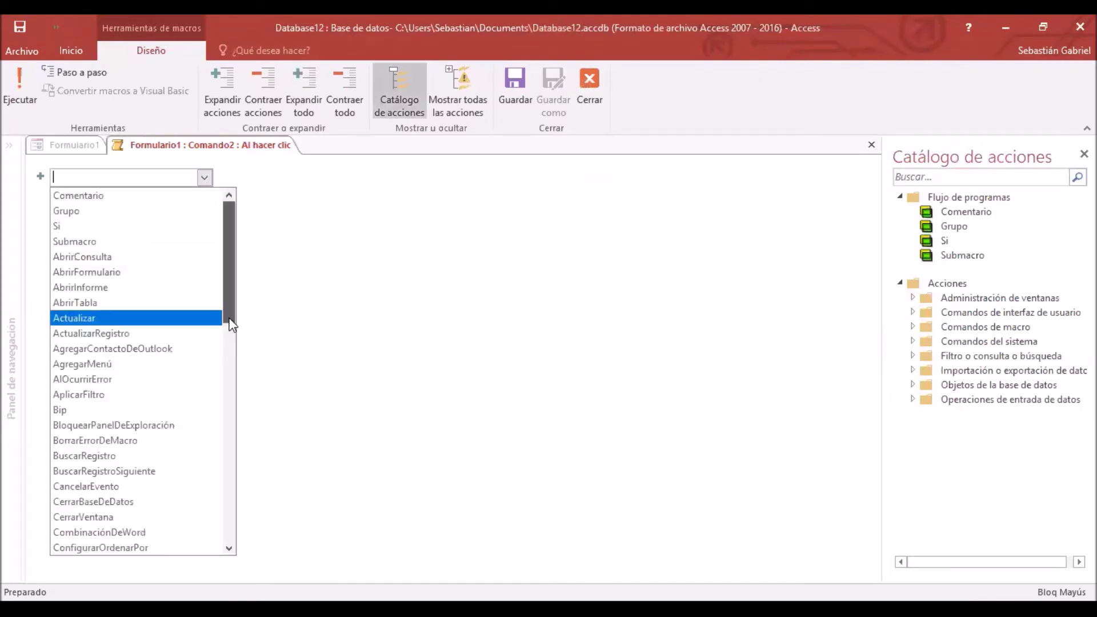
scroll(230, 320, "down", 1)
scroll(230, 350, "down", 3)
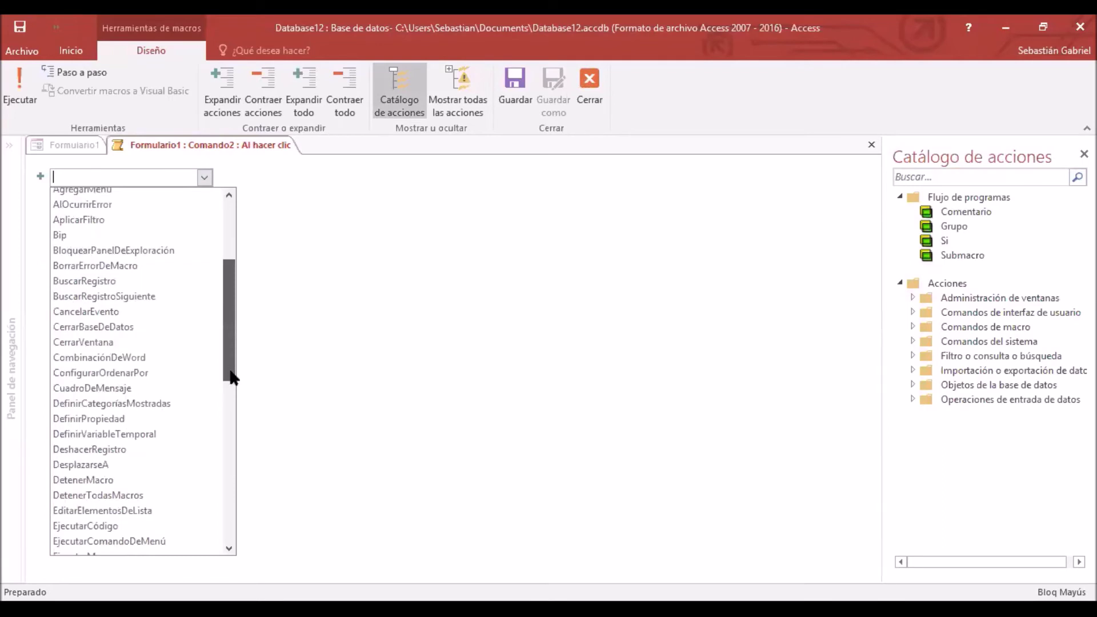
scroll(230, 400, "down", 1)
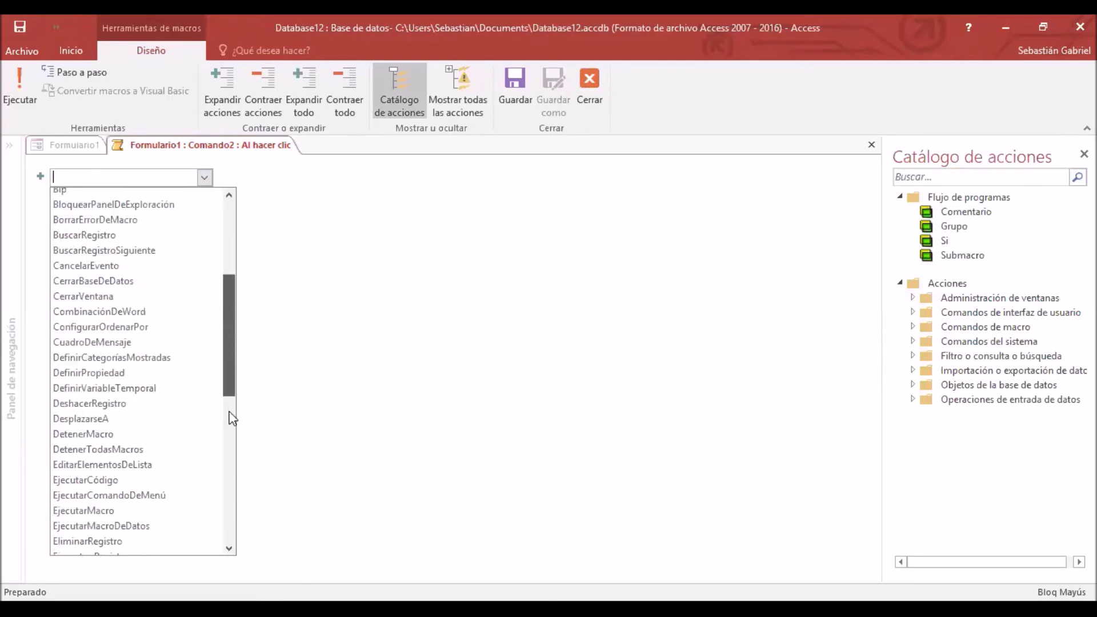
scroll(228, 409, "down", 2)
scroll(218, 447, "down", 1)
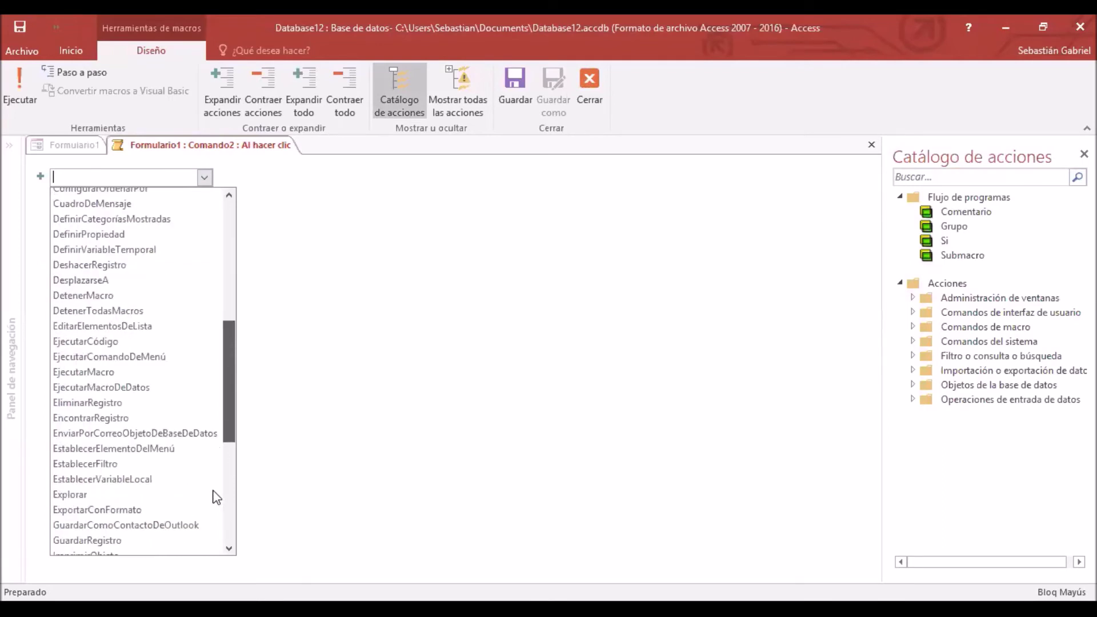
scroll(225, 478, "down", 2)
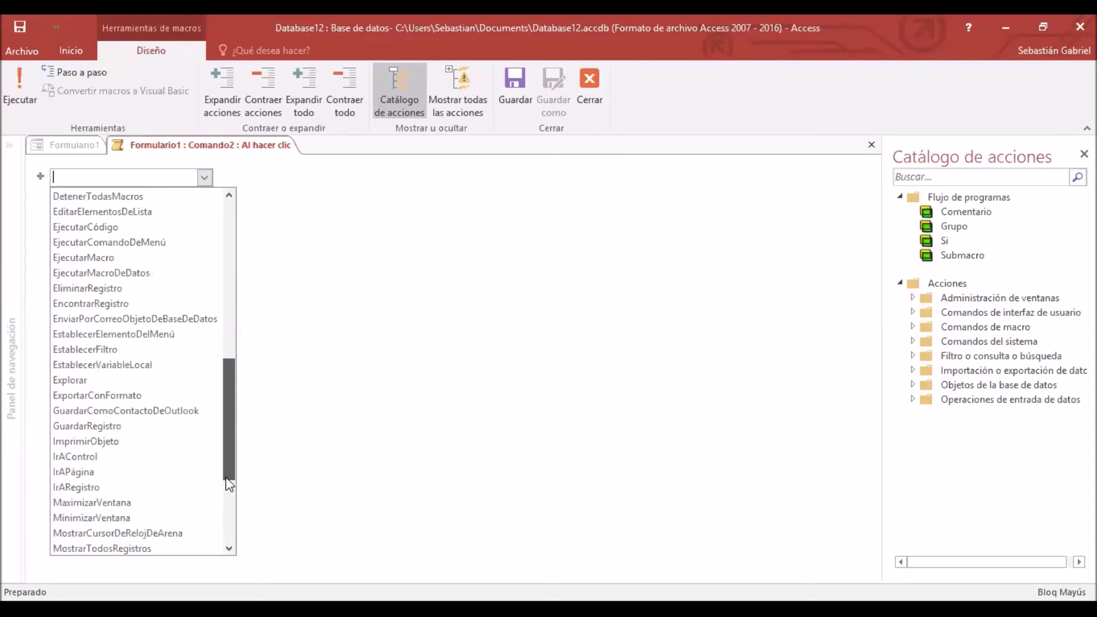
scroll(225, 477, "down", 2)
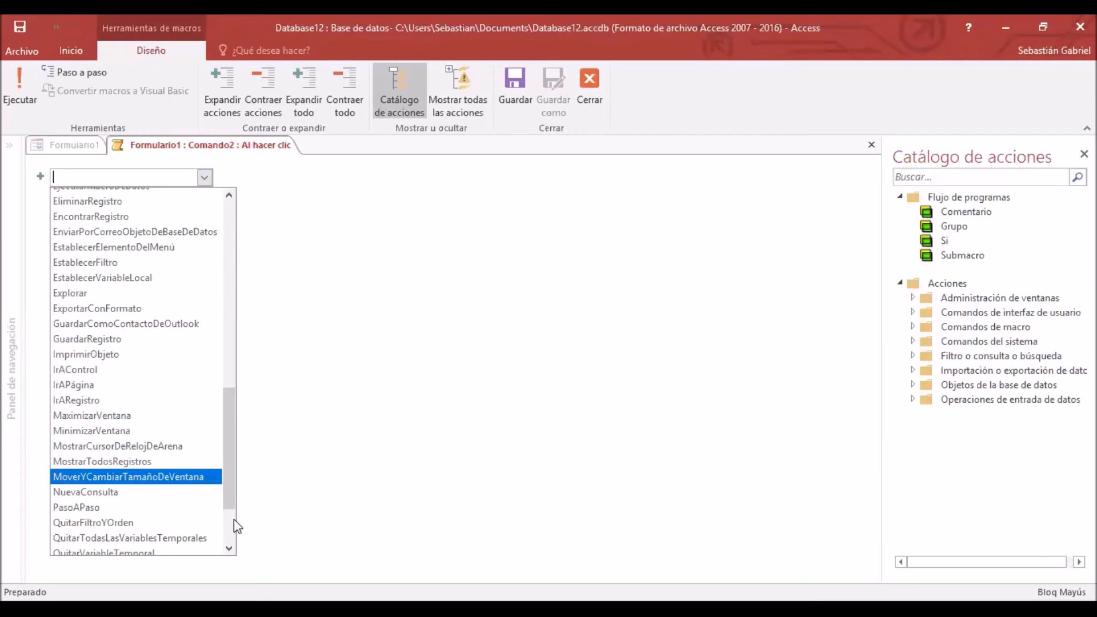
scroll(233, 517, "down", 2)
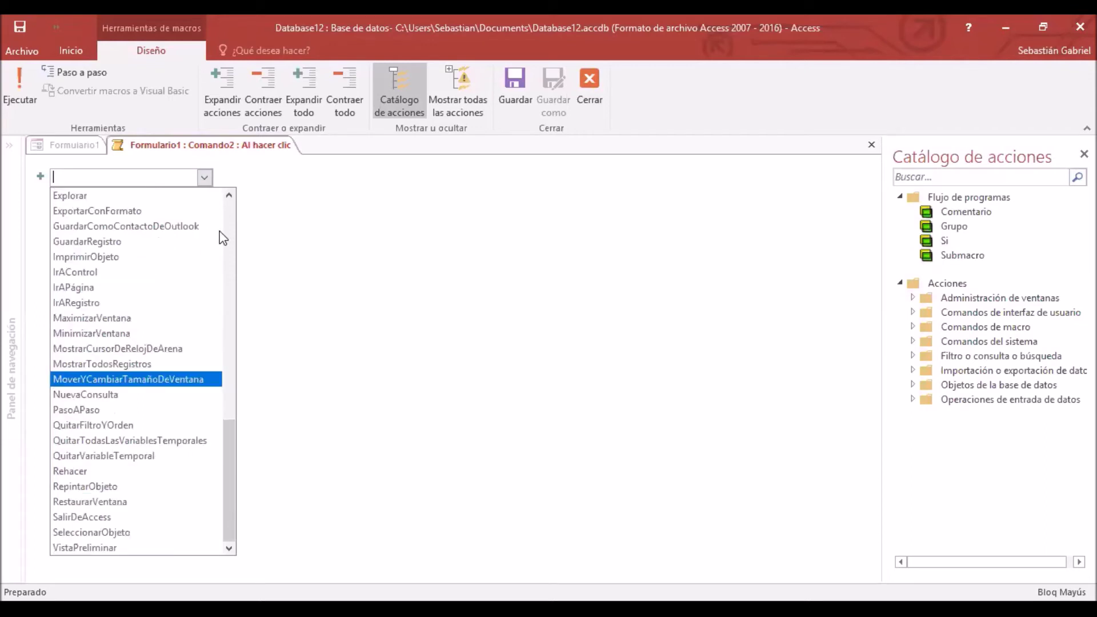
scroll(221, 228, "up", 15)
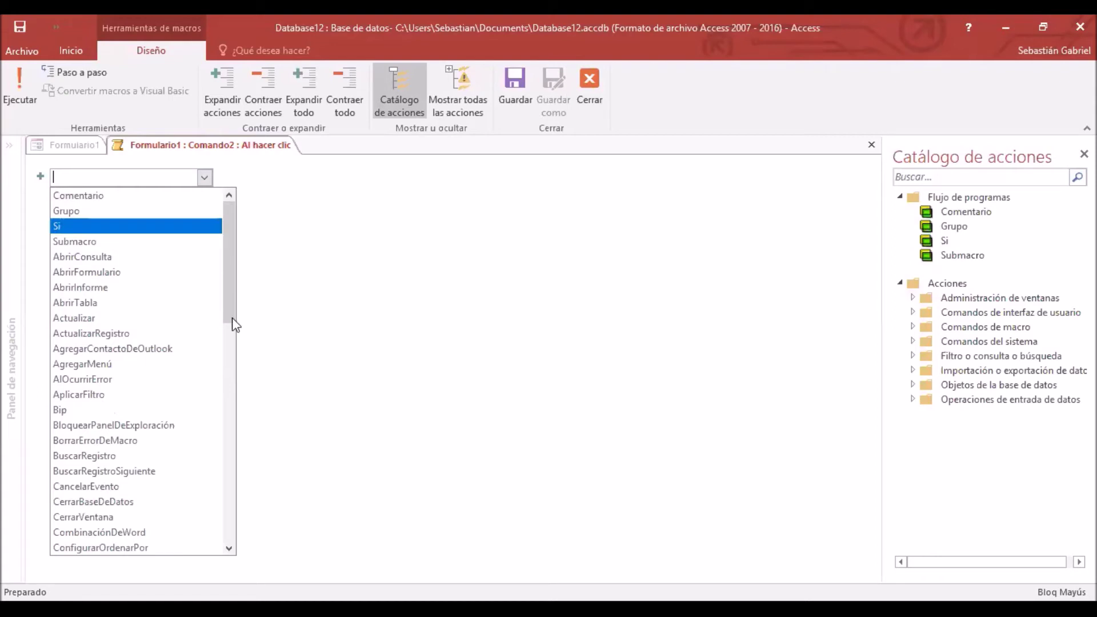
key("Down")
key("Down")
key("Down")
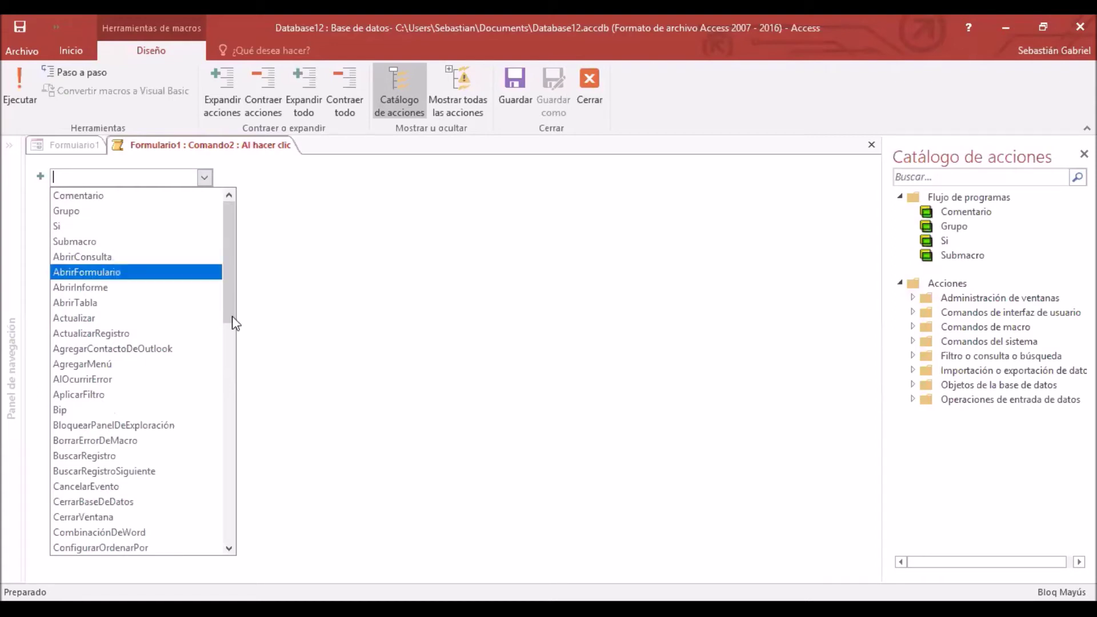
key("Down")
key("Down")
key("Down")
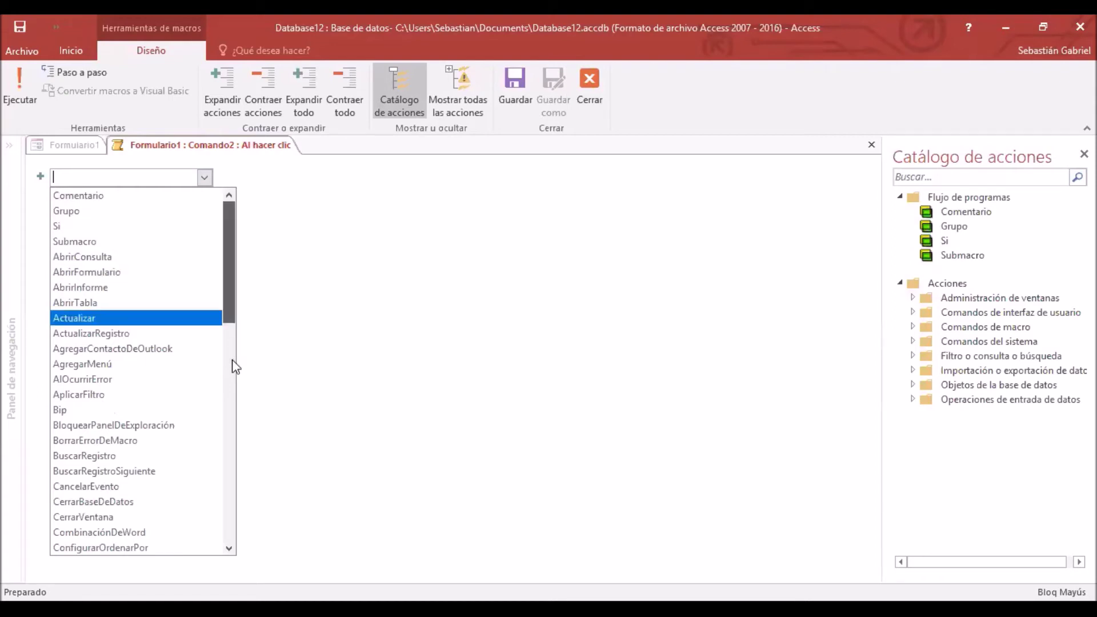
scroll(233, 371, "down", 2)
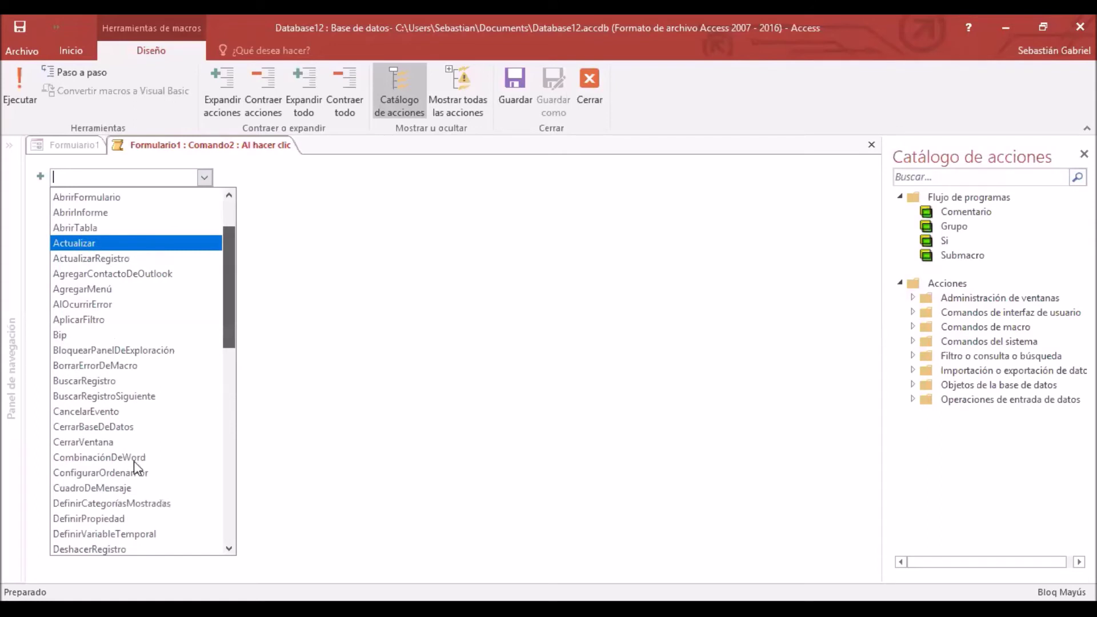
scroll(137, 468, "down", 2)
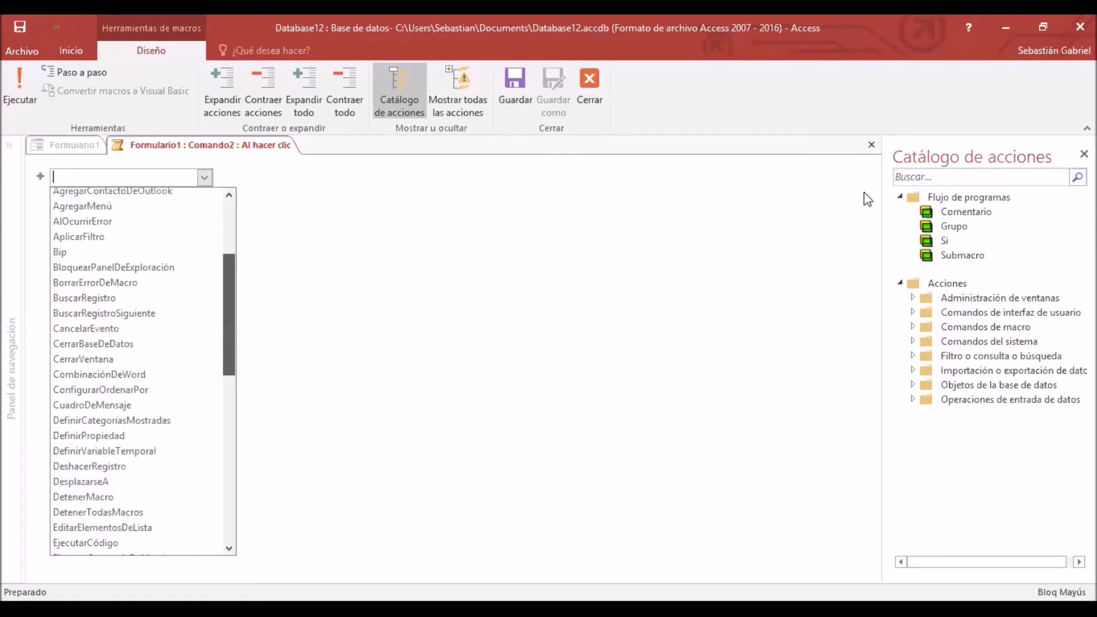
type("Desp")
key("Return")
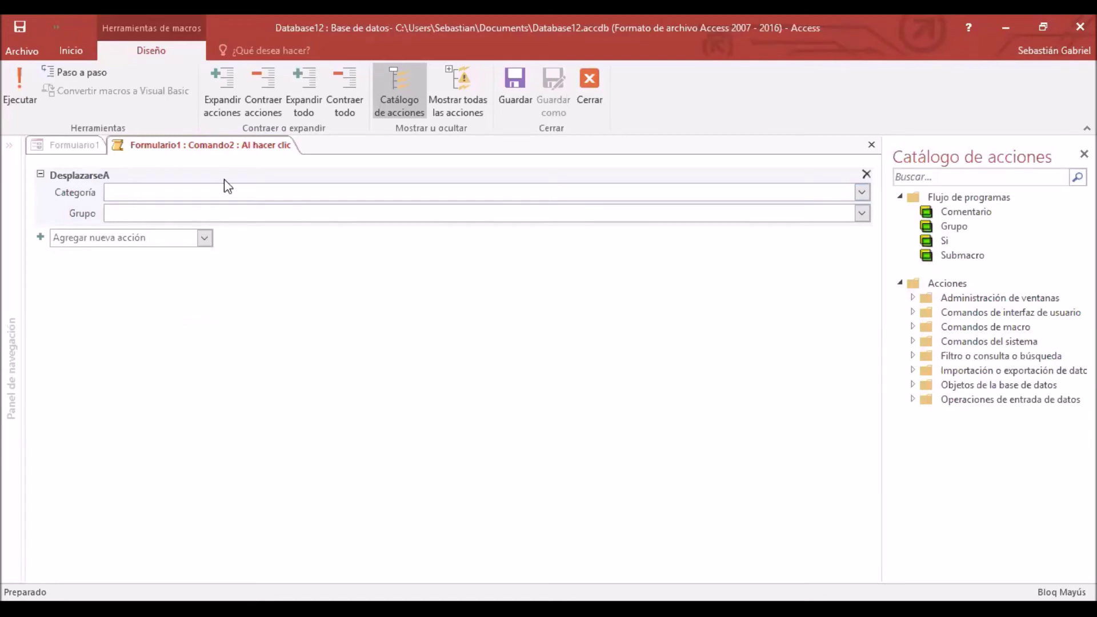
Delete the DesplazarseA action and add IrARegistro from the action list instead
key("Delete")
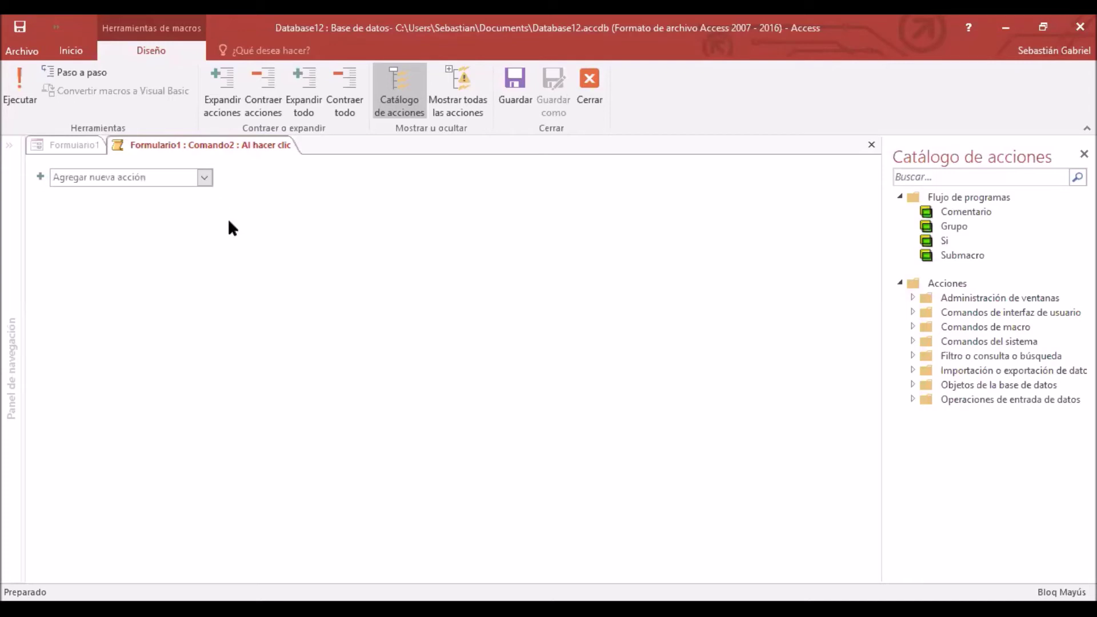
key("alt+Down")
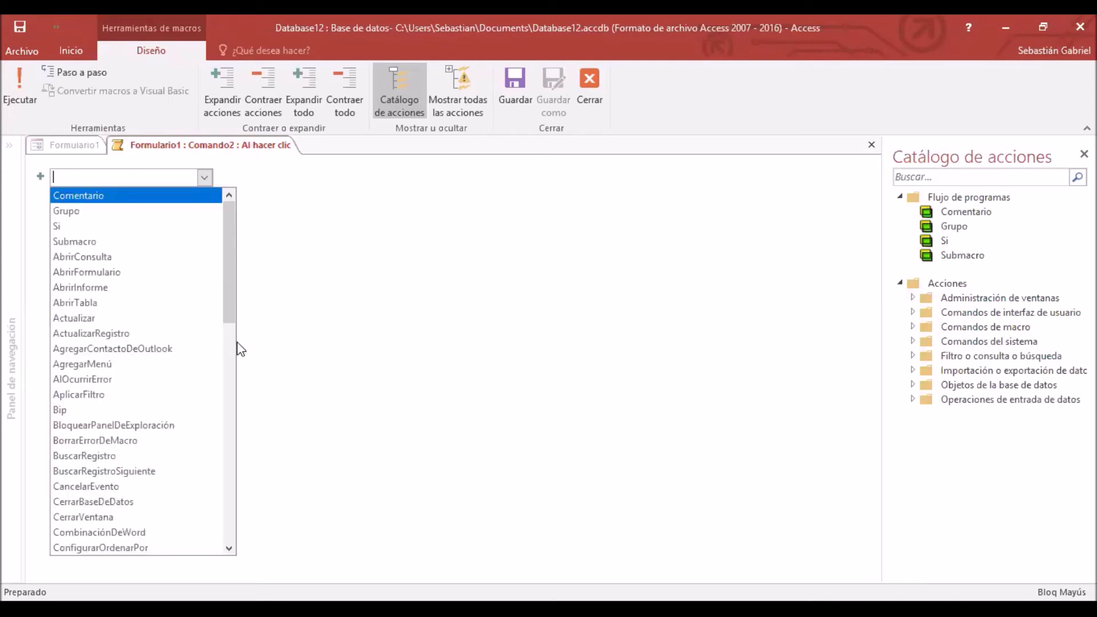
scroll(238, 344, "down", 1)
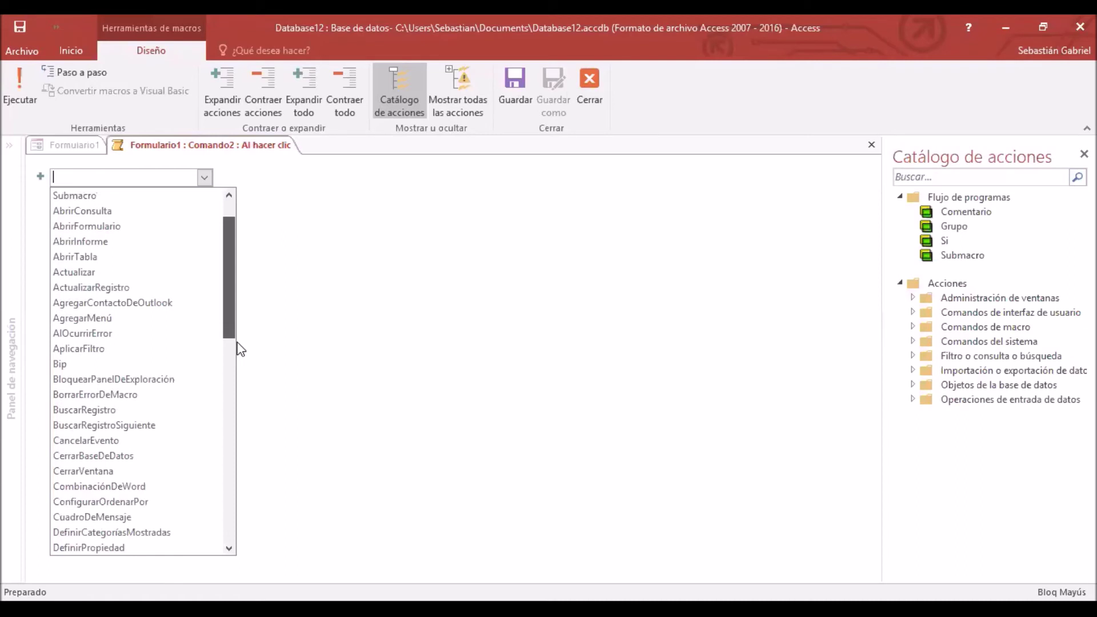
scroll(237, 344, "down", 1)
scroll(239, 351, "down", 5)
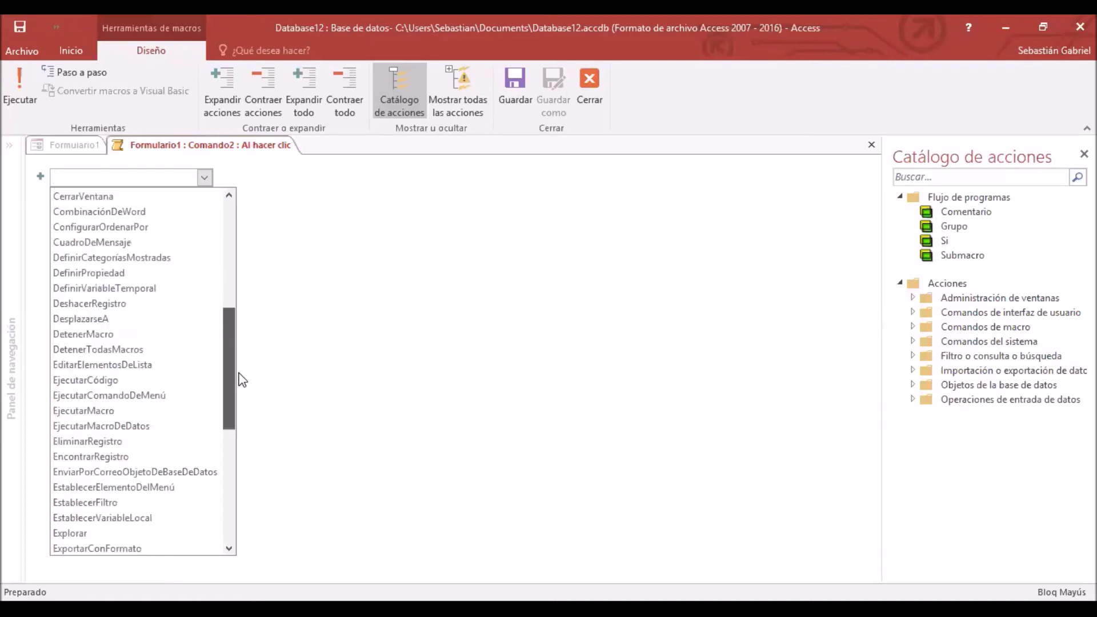
scroll(239, 394, "down", 3)
scroll(235, 409, "down", 2)
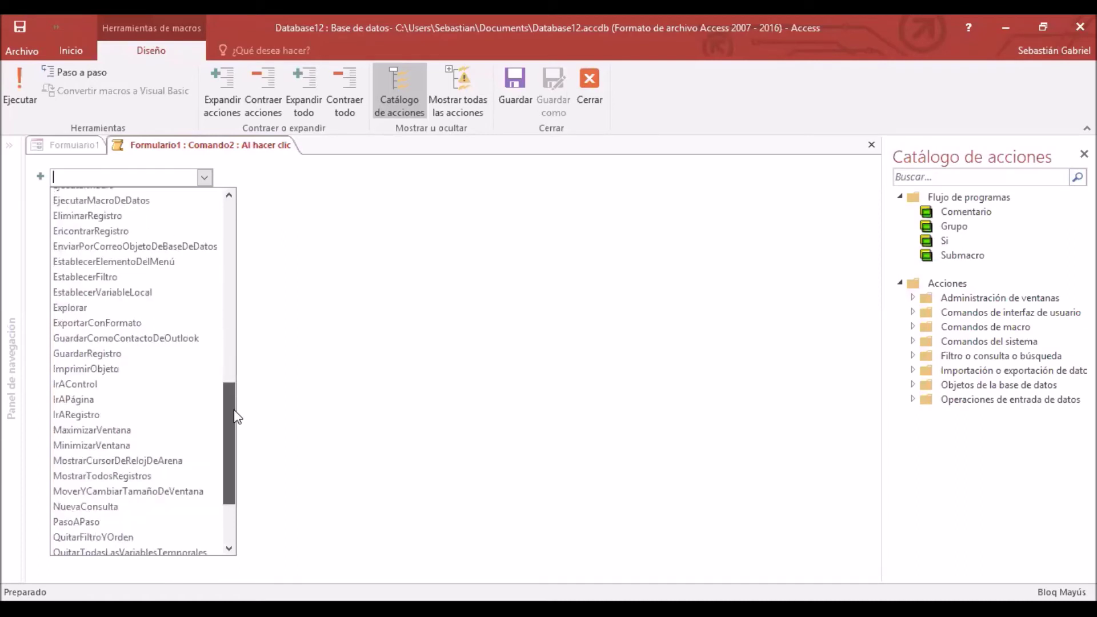
scroll(117, 387, "down", 1)
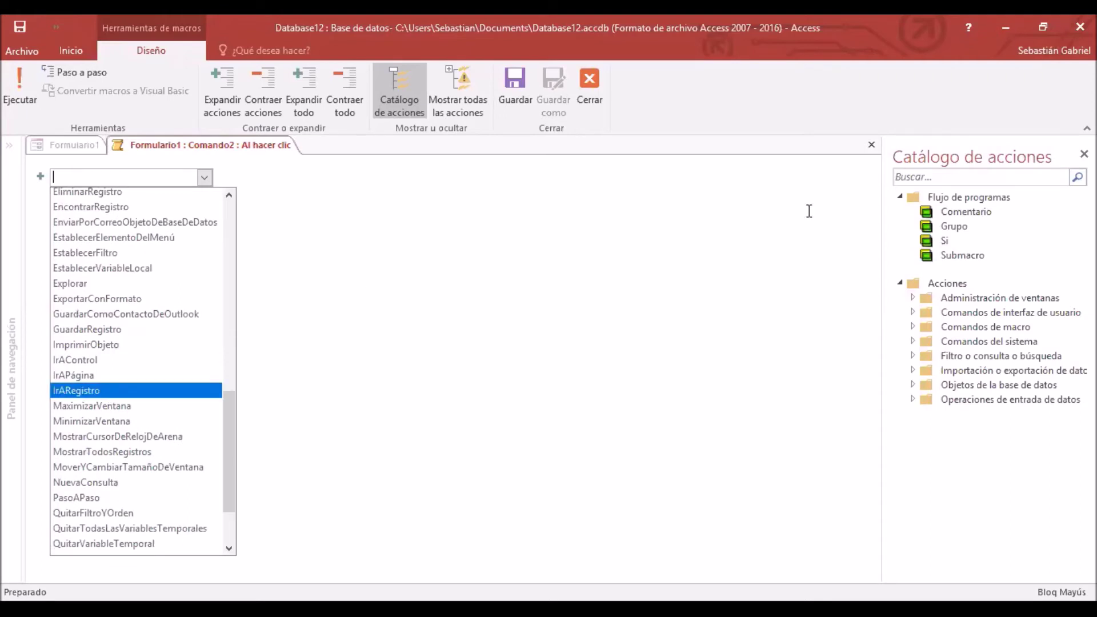
key("Return")
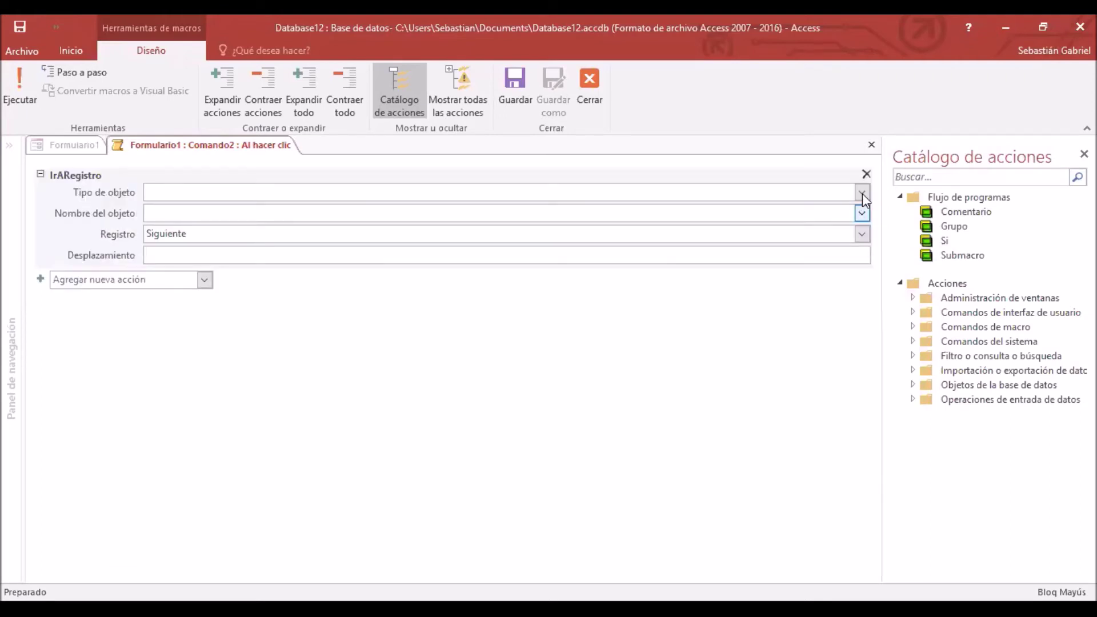
Set IrARegistro to object type Tabla, object Tabla1, record Siguiente, and save the macro
left_click(862, 193)
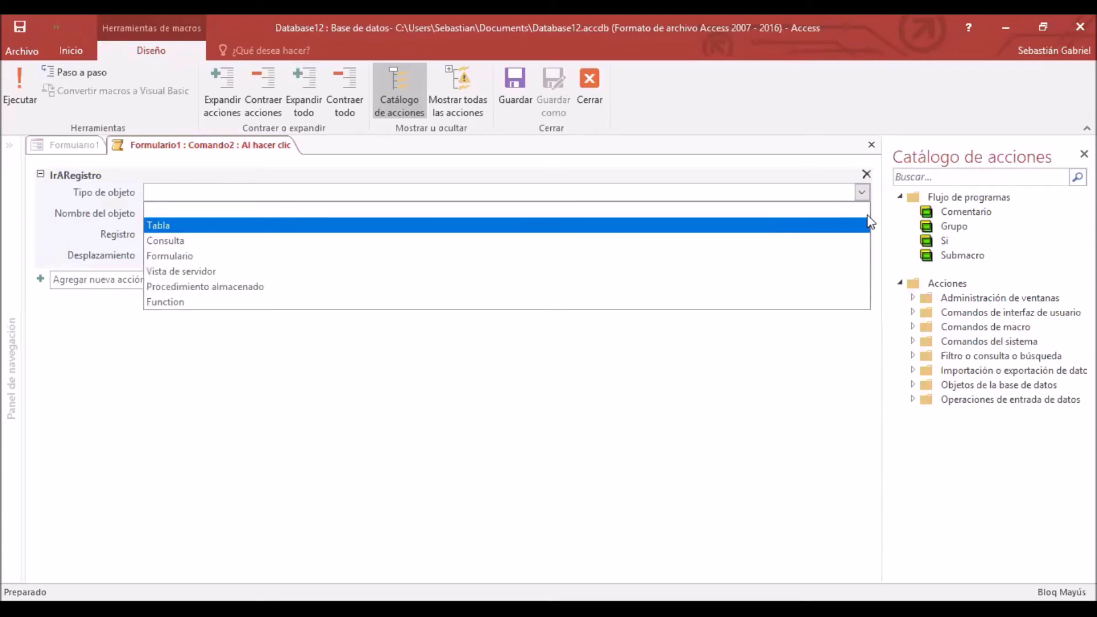
left_click(867, 222)
left_click(861, 214)
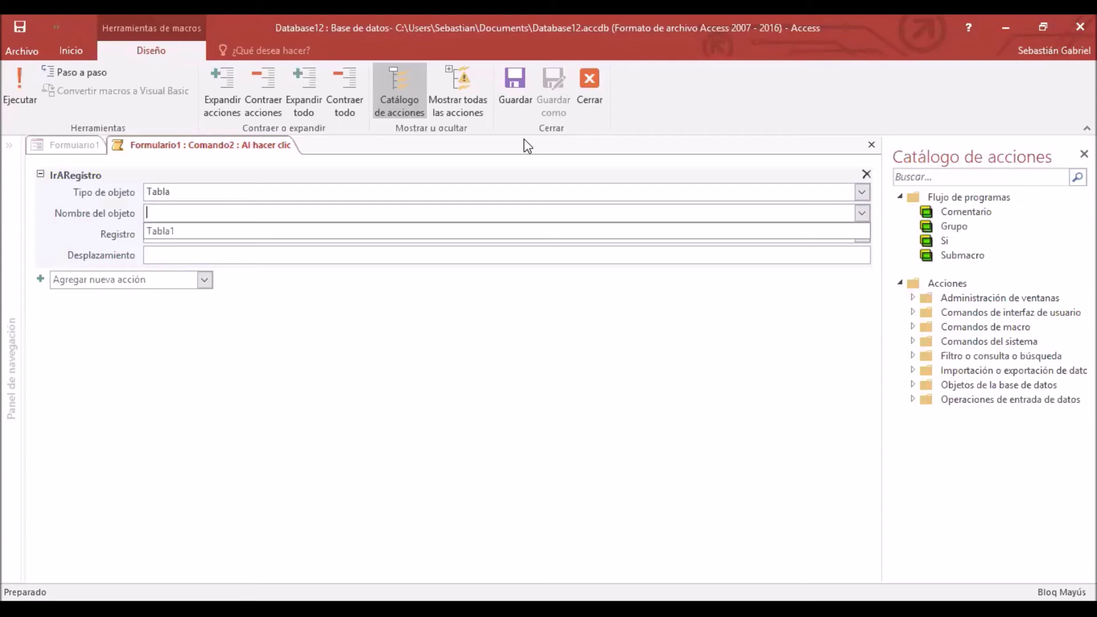
left_click(517, 98)
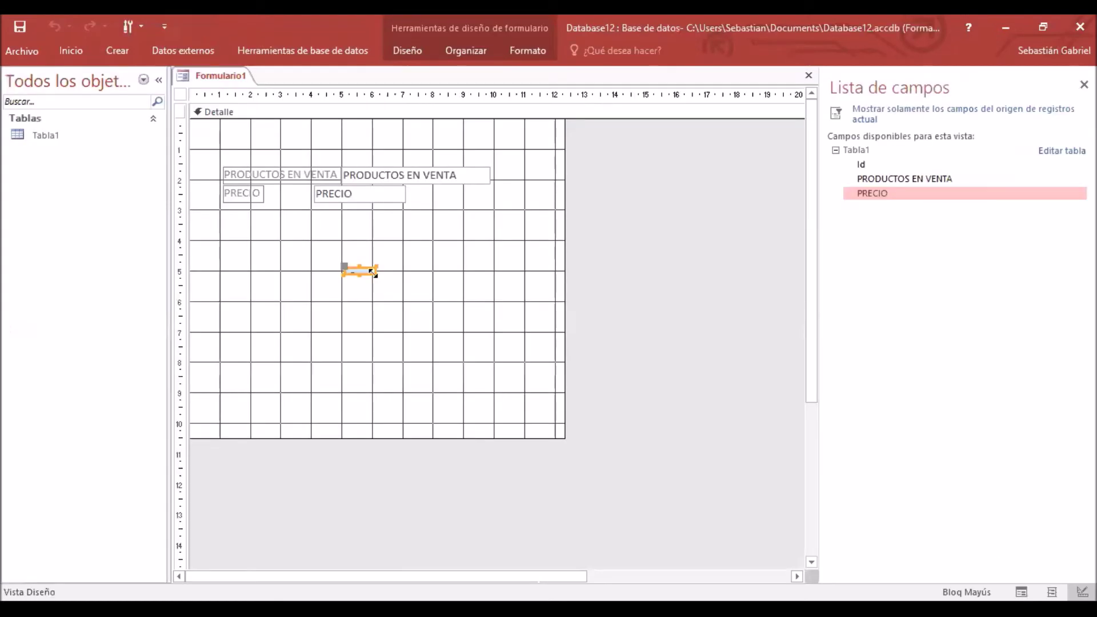
Run Formulario1 in form view and test Comando2 on the HUEVOS record
left_click_drag(373, 273, 392, 286)
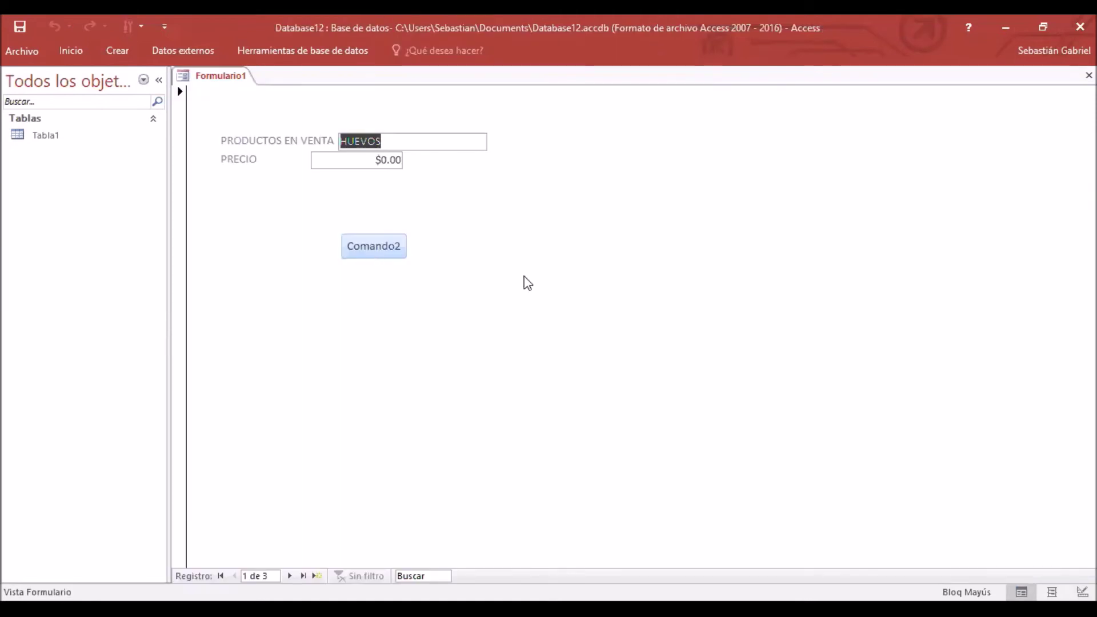
left_click(367, 257)
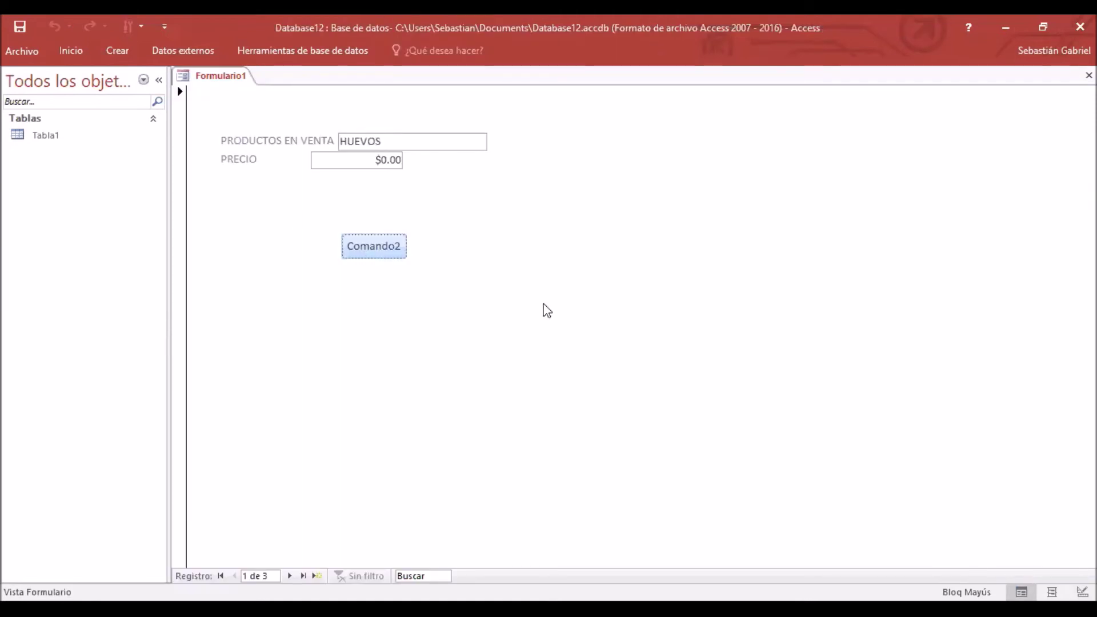
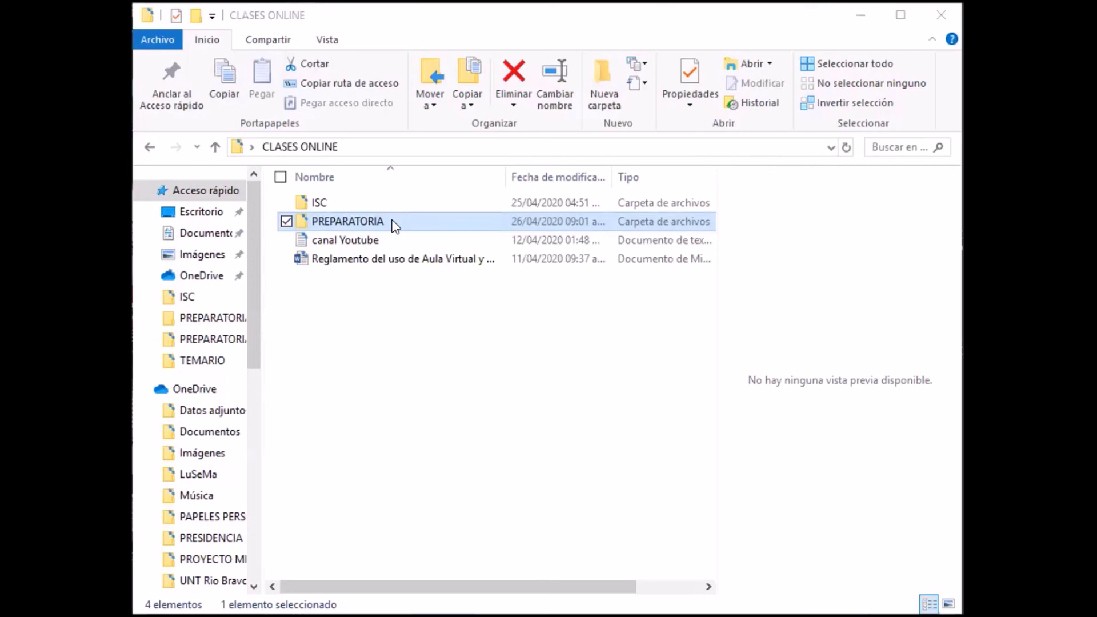
Add the PREPARATORIA folder to PREPARATORIA.rar, dismissing the WinRAR timeout error on the way
right_click(396, 226)
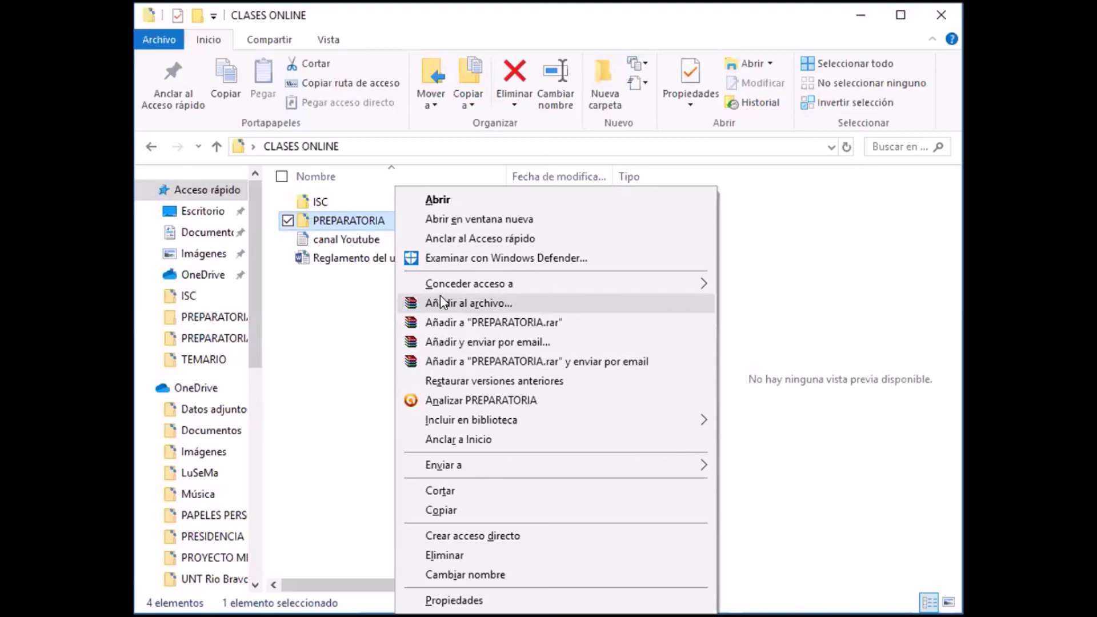
left_click(439, 296)
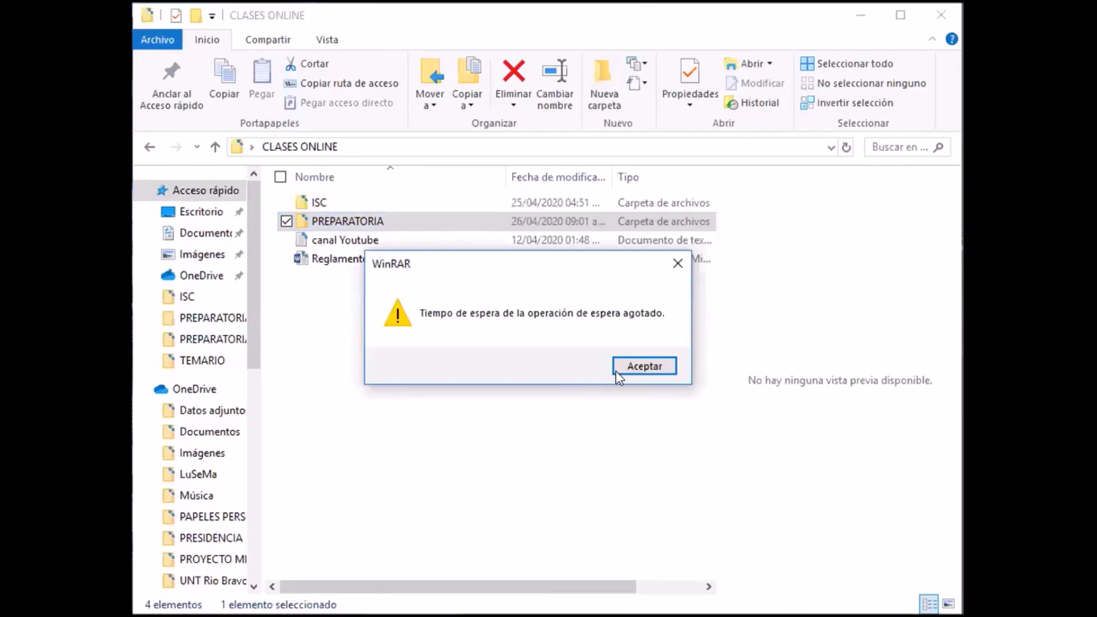
left_click(622, 366)
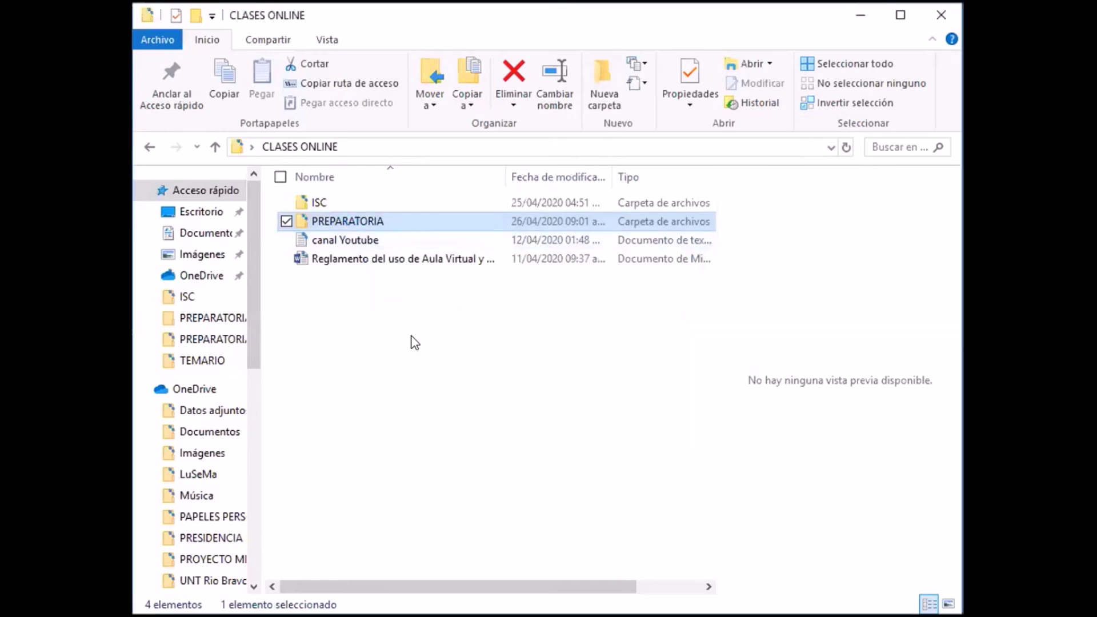
right_click(356, 221)
left_click(403, 322)
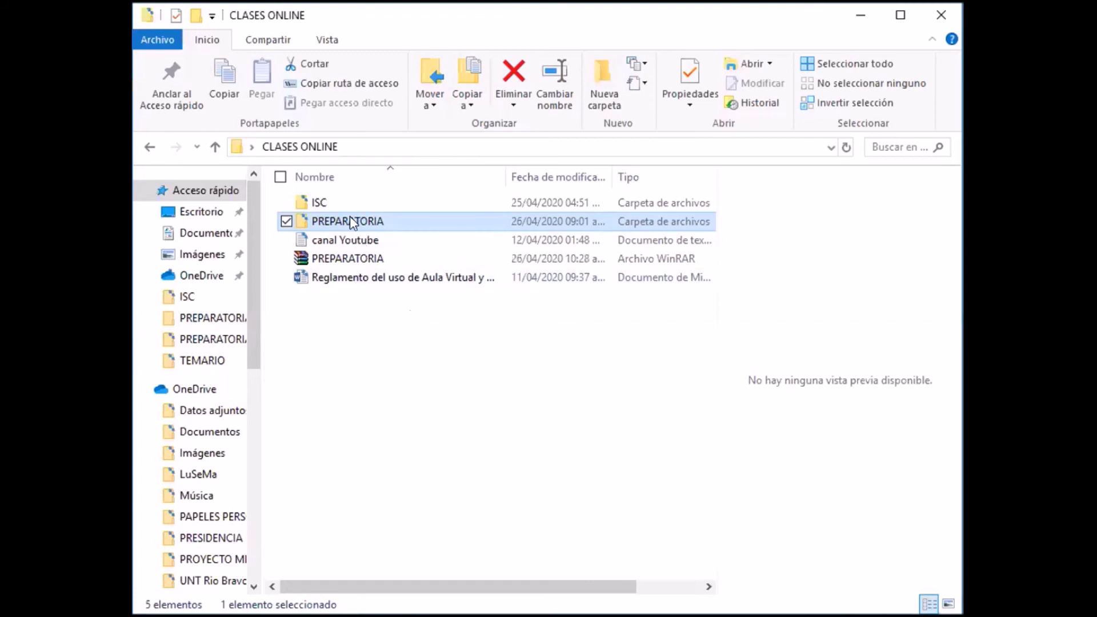
Check the PREPARATORIA.rar size, then show the advanced archive options for packing ISC
key("Menu")
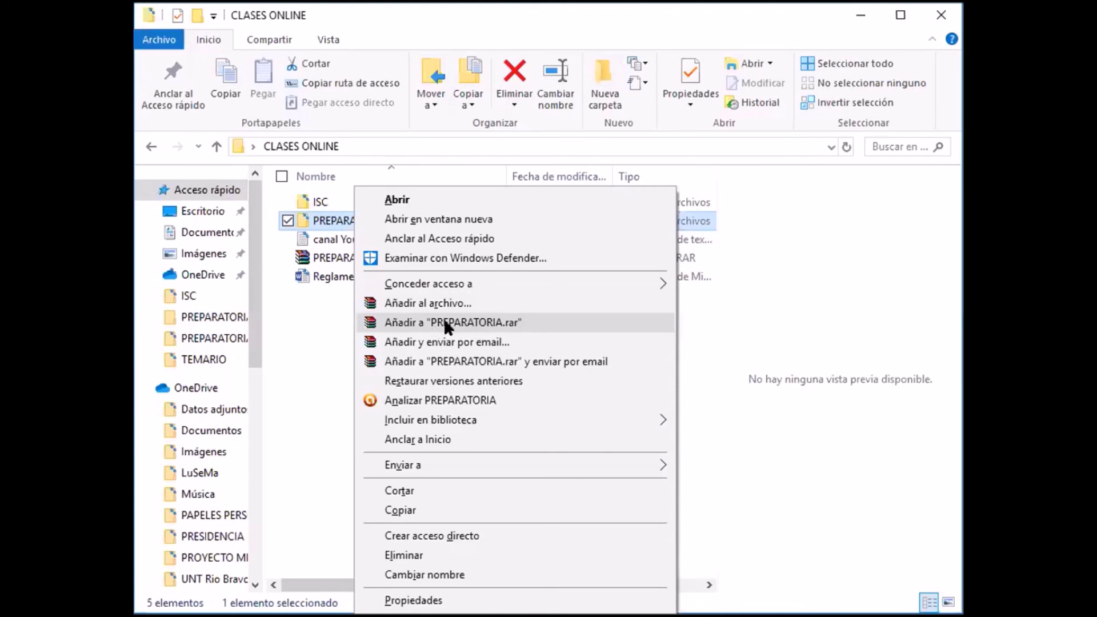
left_click(350, 263)
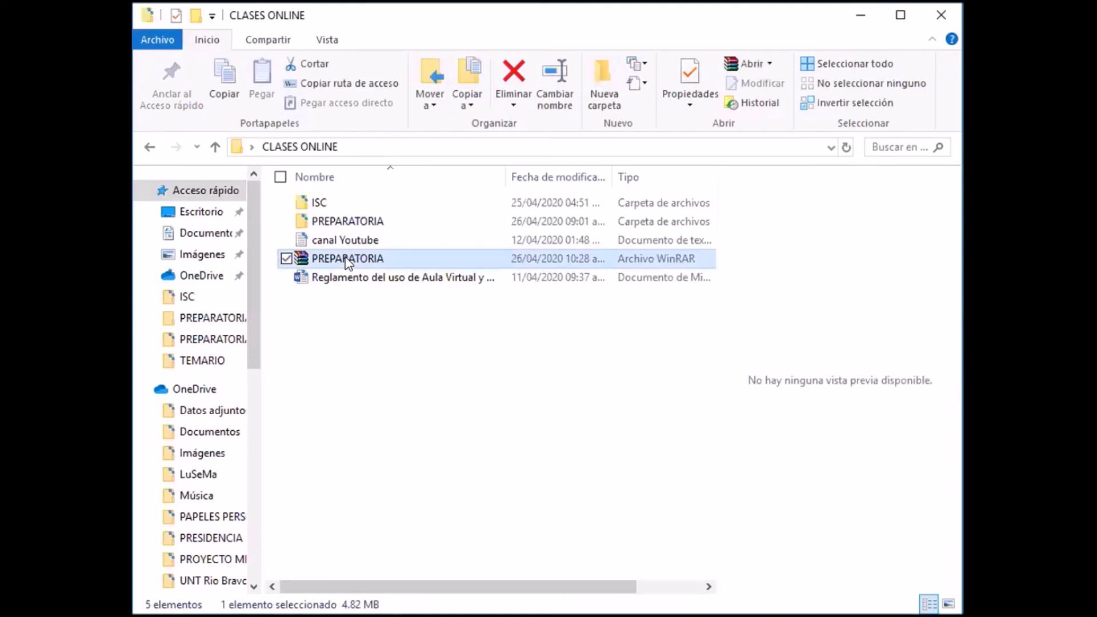
left_click(342, 202)
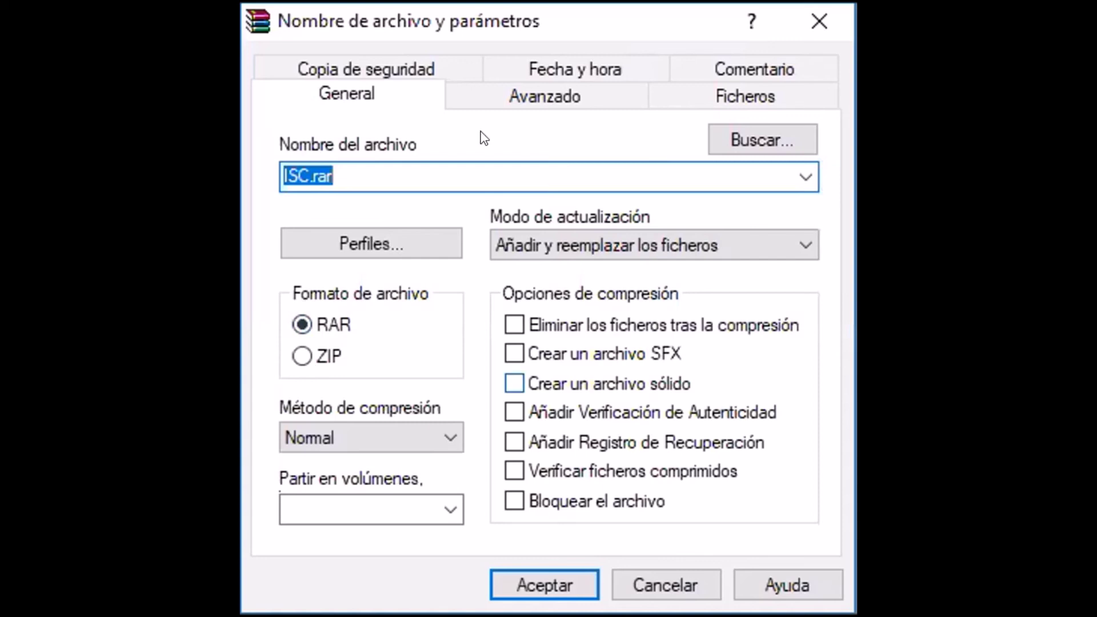
left_click(503, 83)
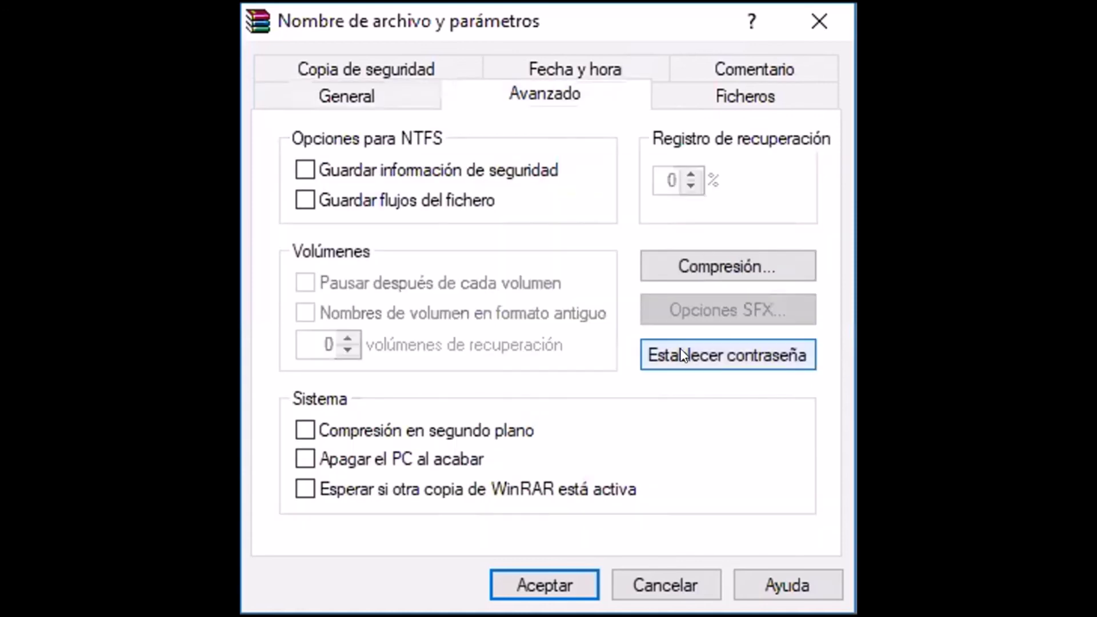
Protect ISC.rar with a password shown as plain text, then confirm the archive settings
left_click(732, 357)
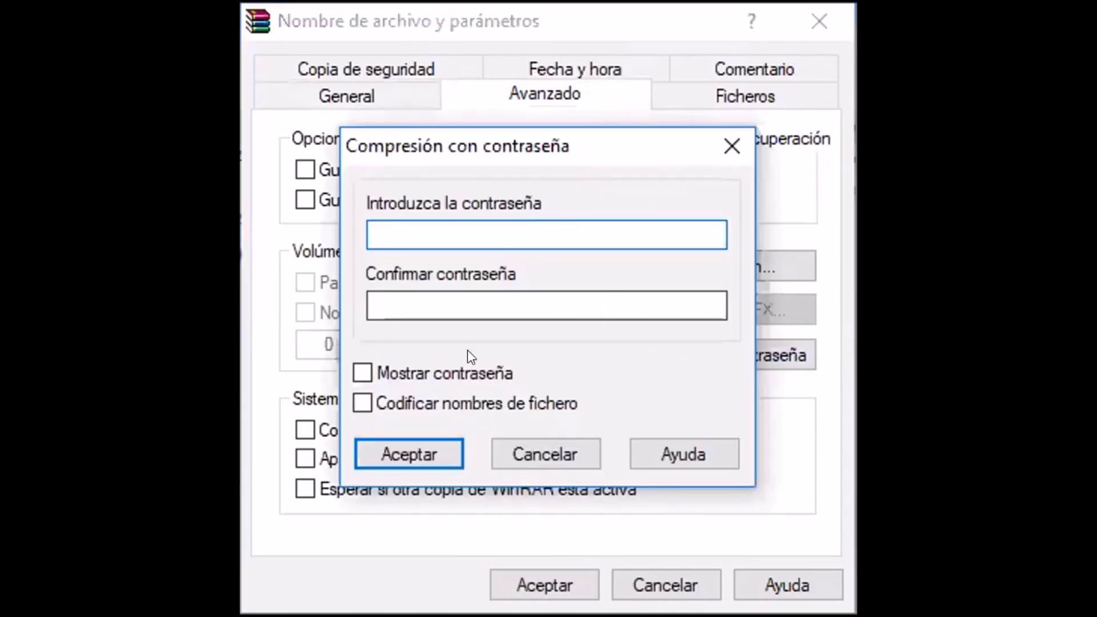
left_click(455, 372)
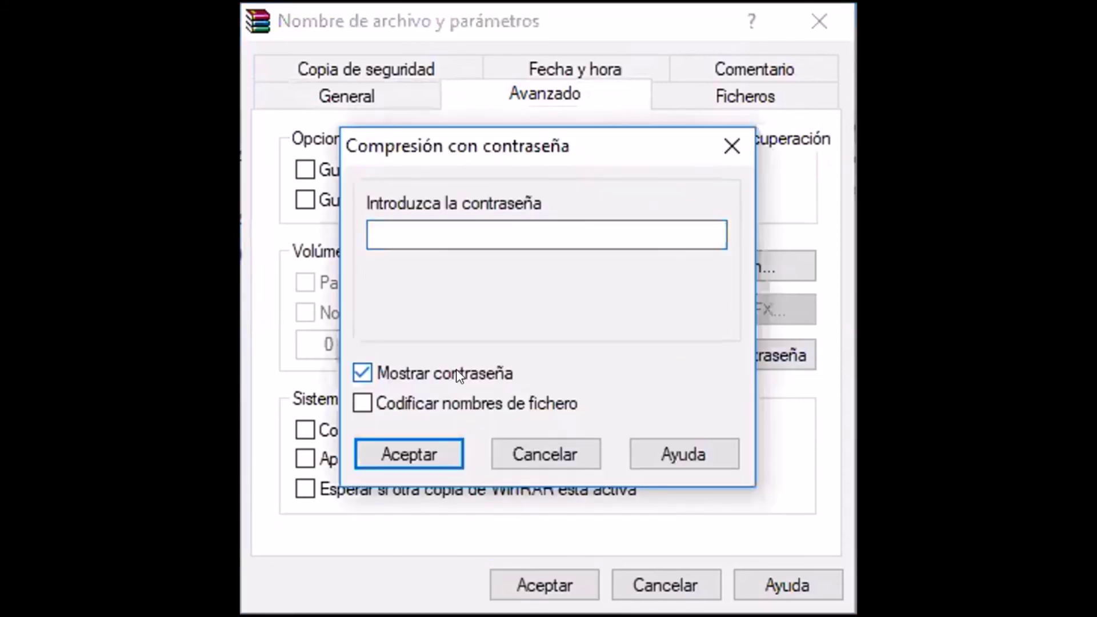
left_click(396, 226)
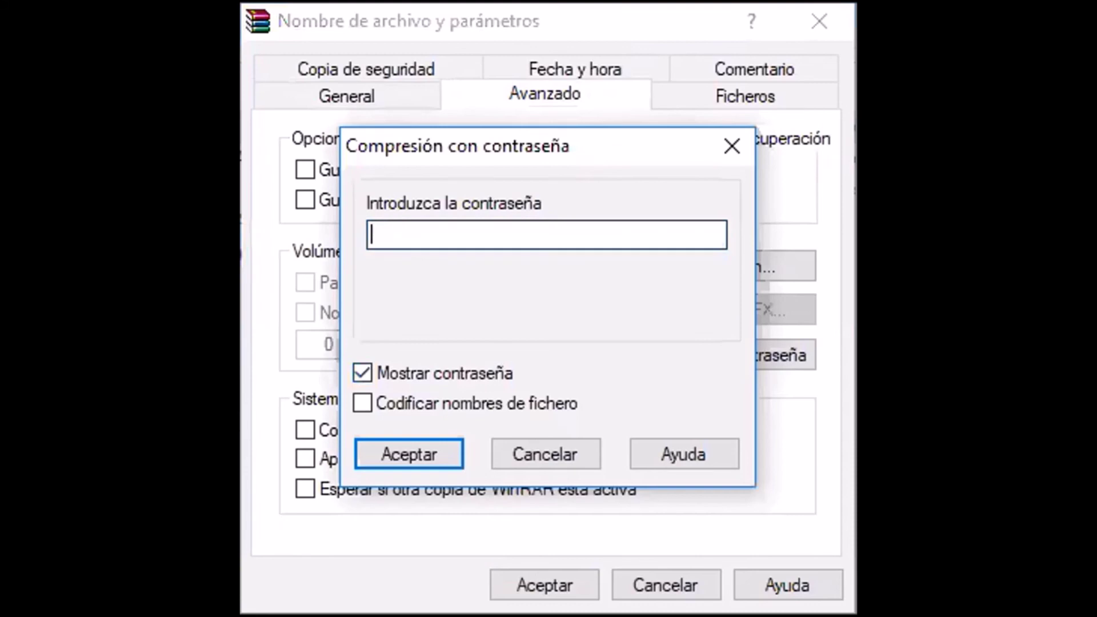
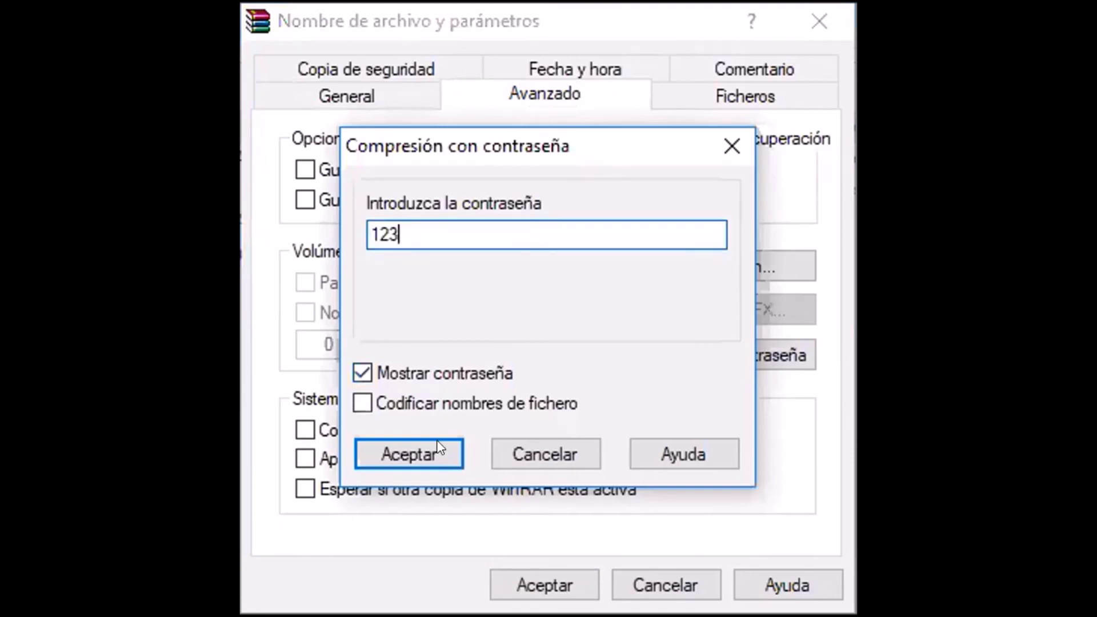
left_click(432, 444)
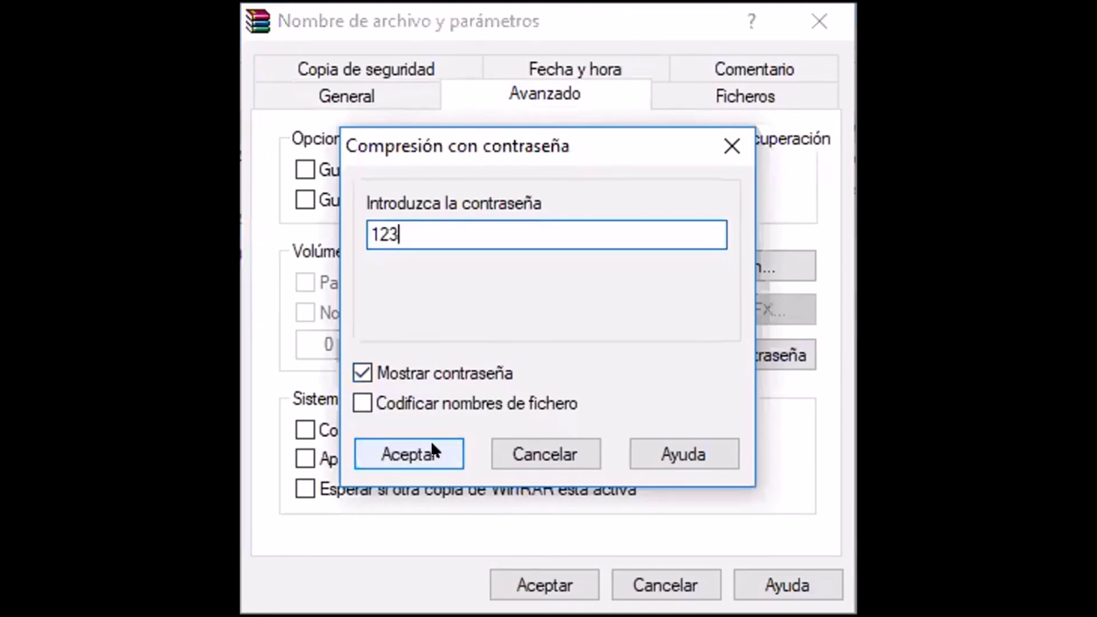
left_click(727, 151)
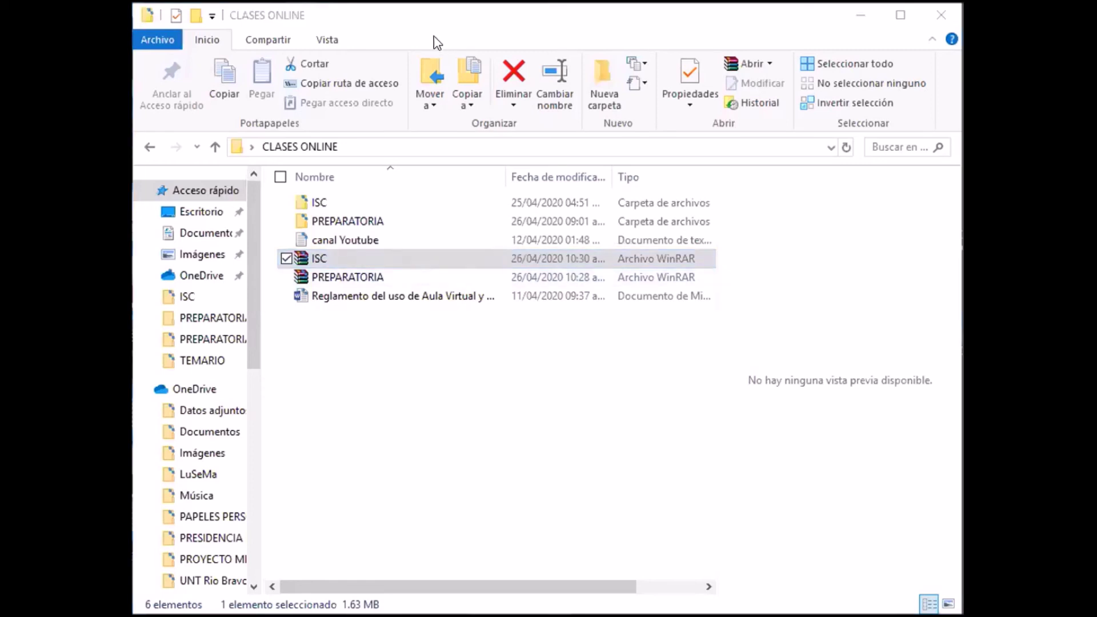
left_click(325, 258)
left_click(332, 260)
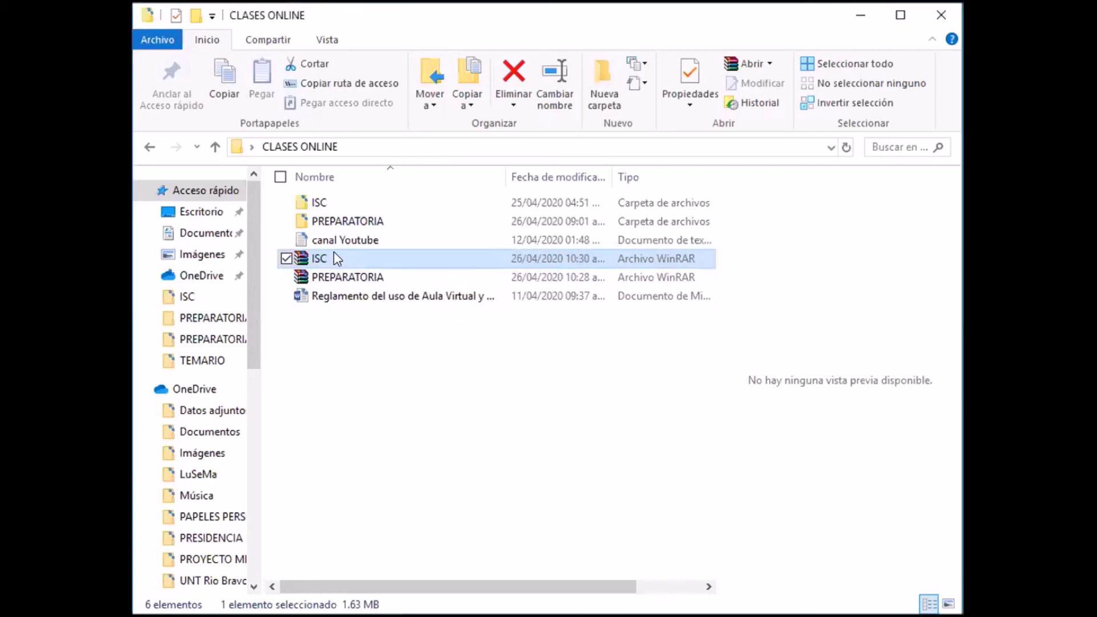
right_click(336, 258)
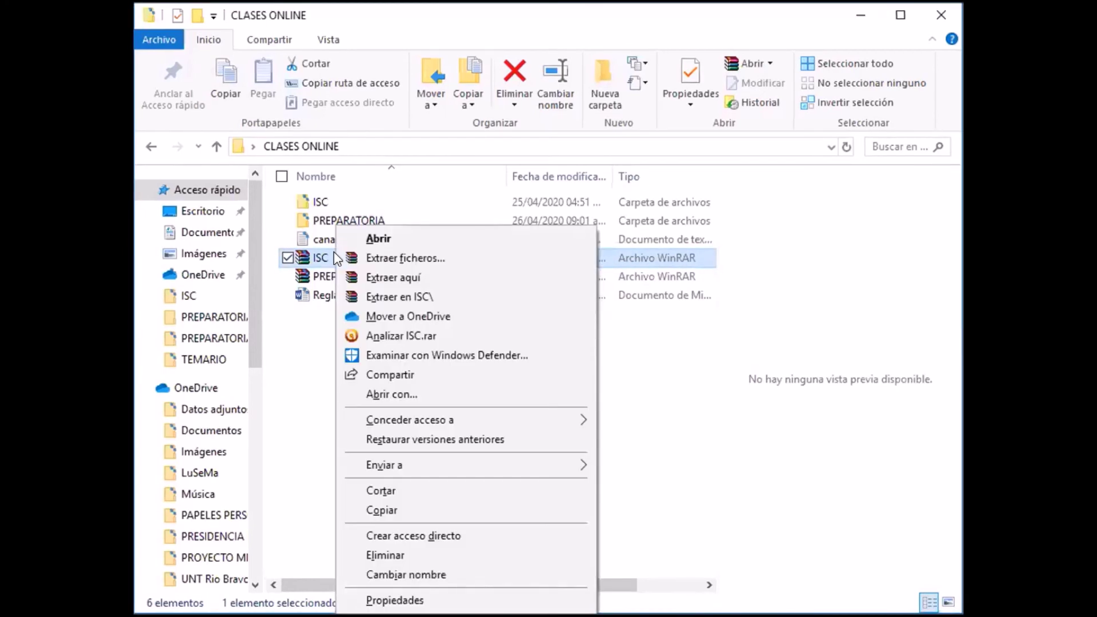
left_click(510, 237)
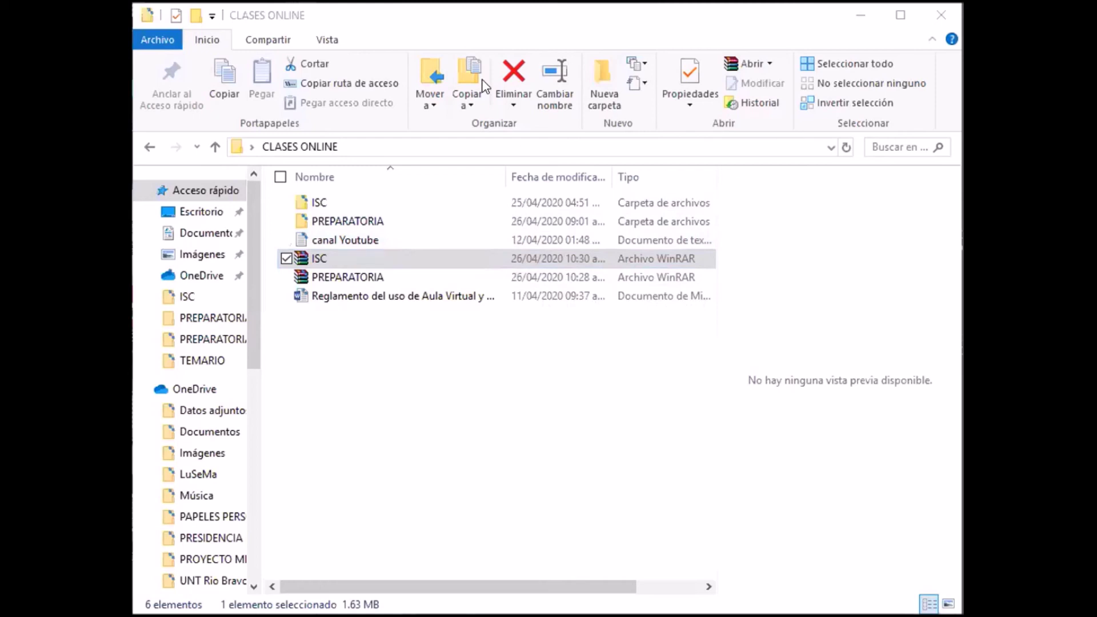
left_click(369, 258)
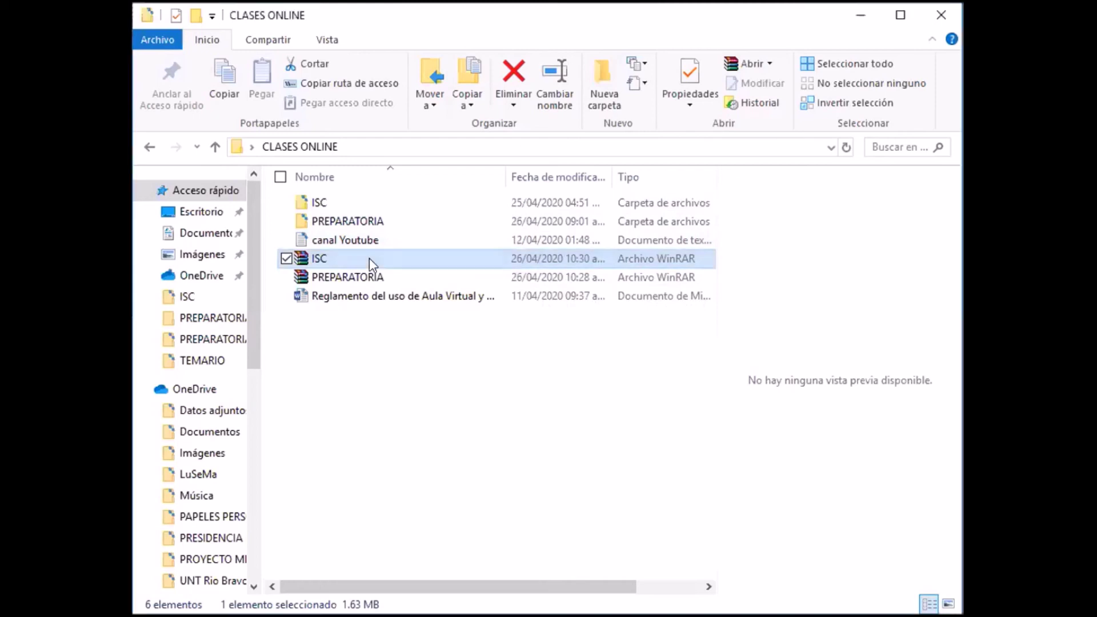
right_click(368, 258)
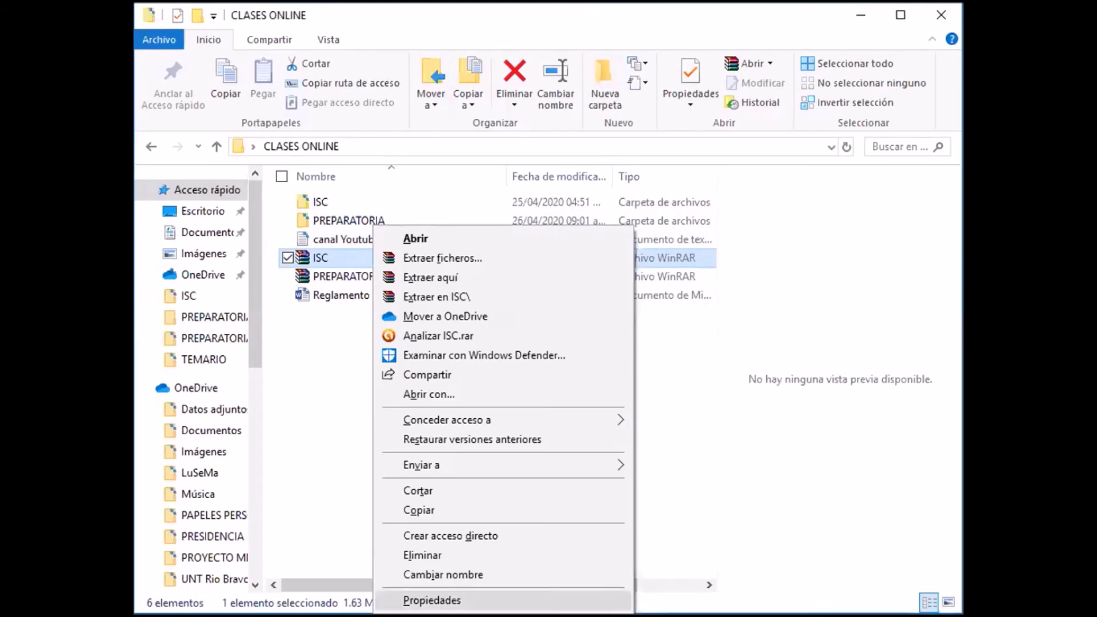
left_click(431, 600)
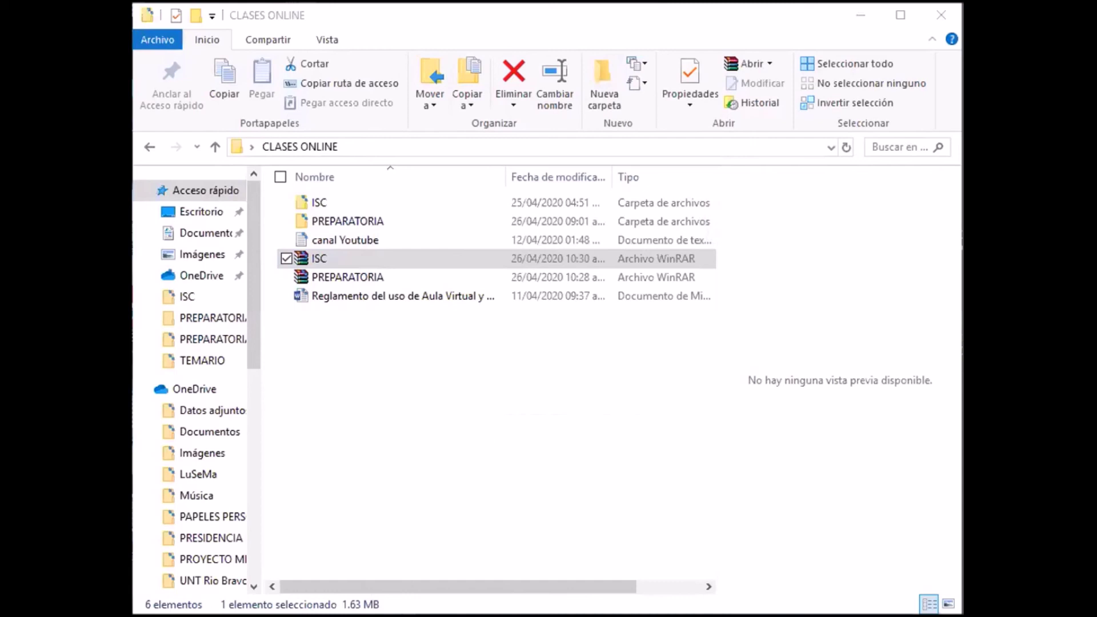
left_click(319, 202)
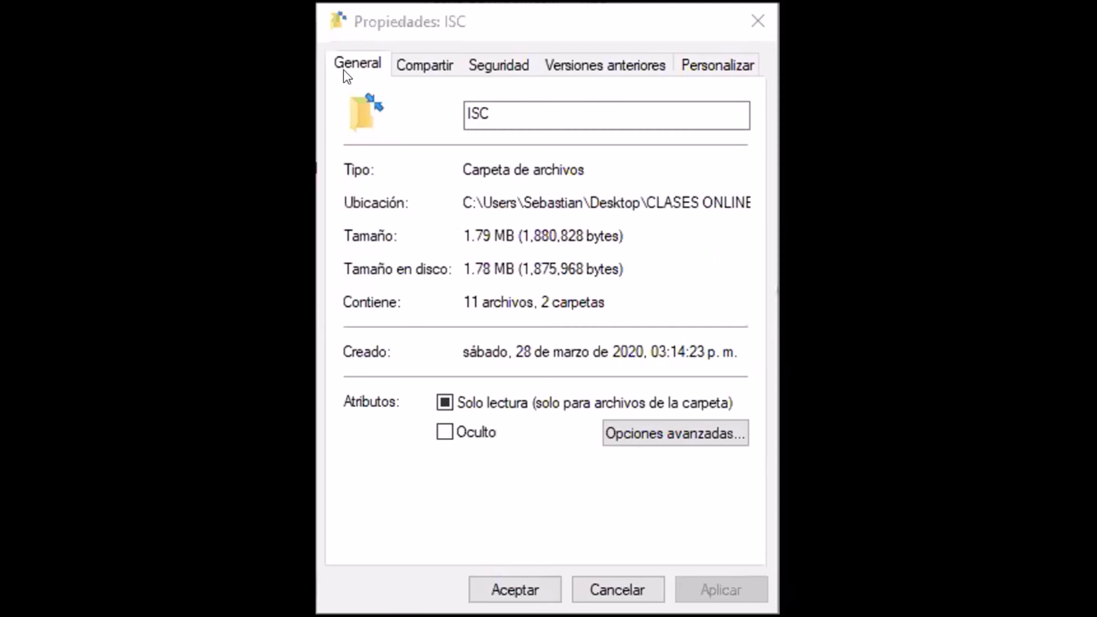
Highlight the ISC folder's 1.79 MB size in its Properties window
left_click(361, 51)
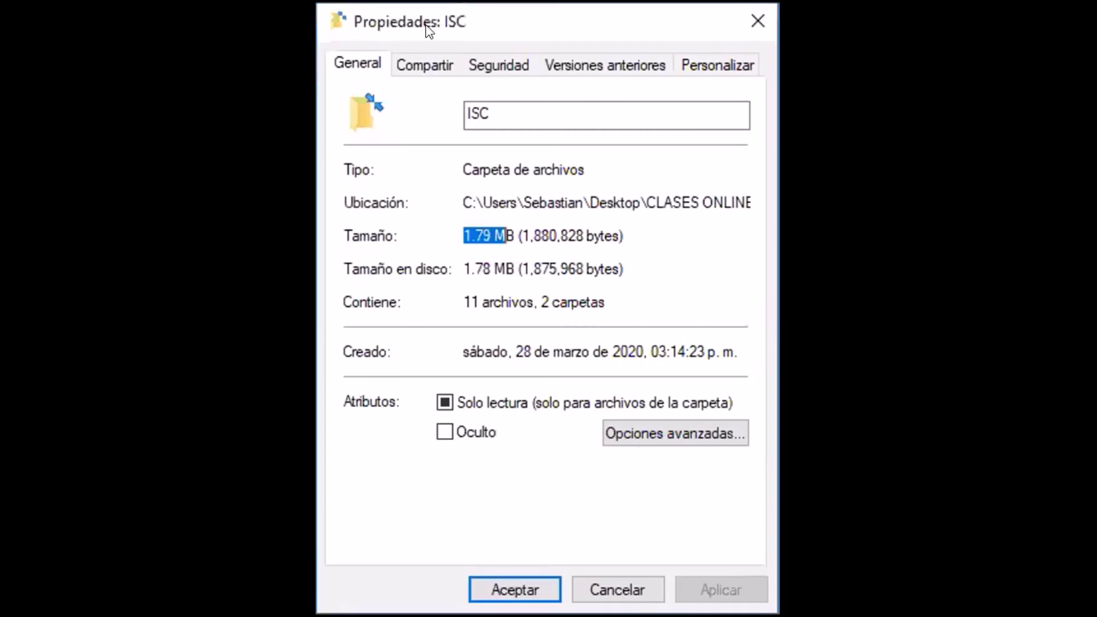
left_click(507, 236)
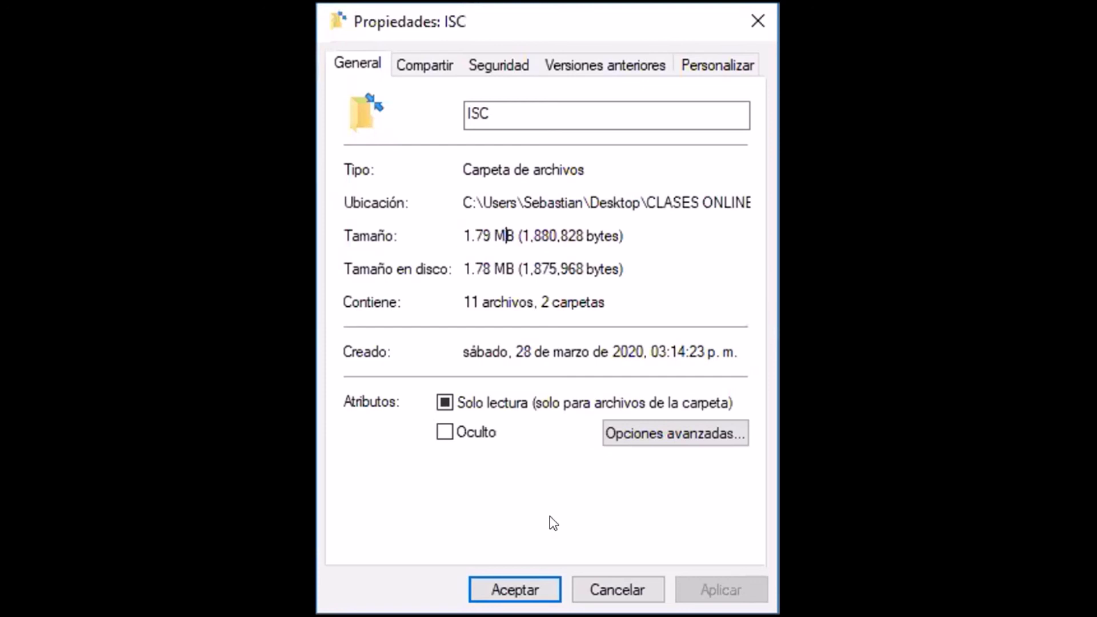
key("shift+Home")
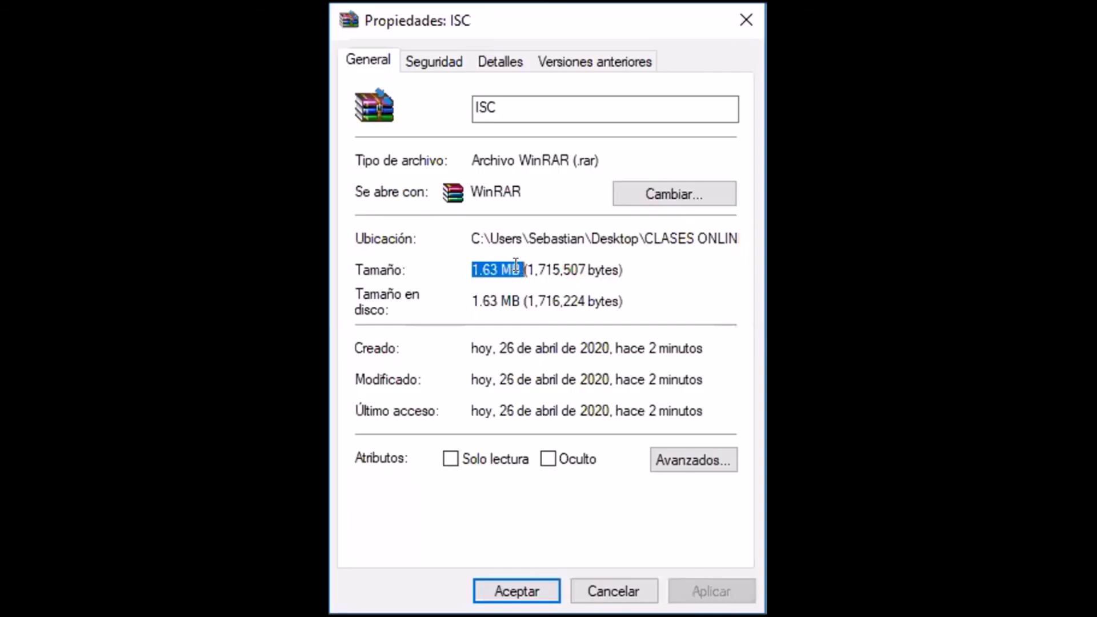
left_click_drag(515, 265, 515, 265)
left_click(613, 590)
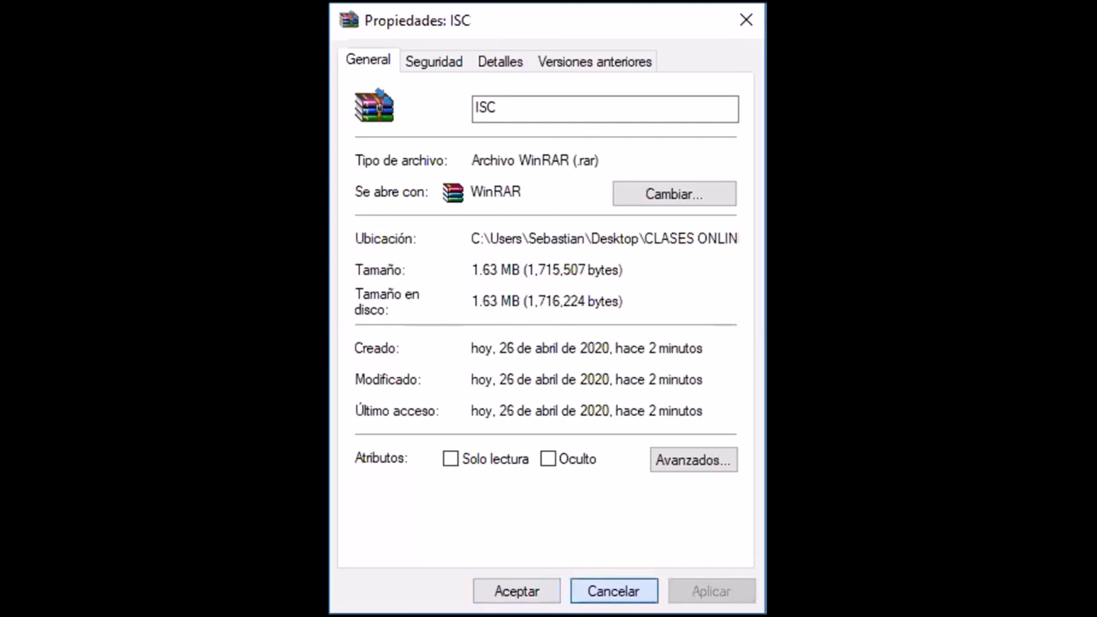